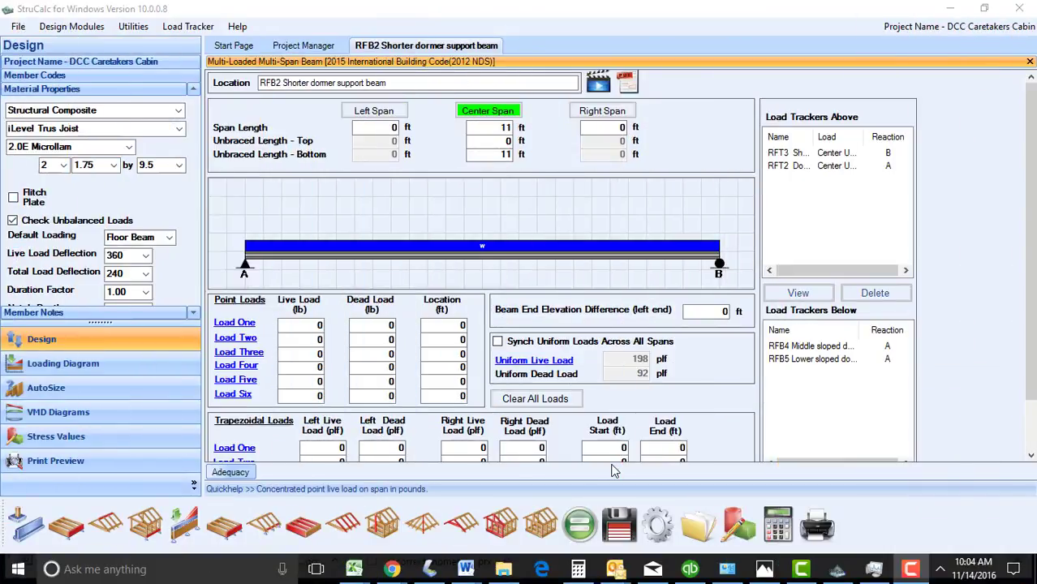
# Track reaction B of RFB7 Lower ridge beam into the center span's point Load One on RFB2, without continuing to load members.
pyautogui.click(235, 323)
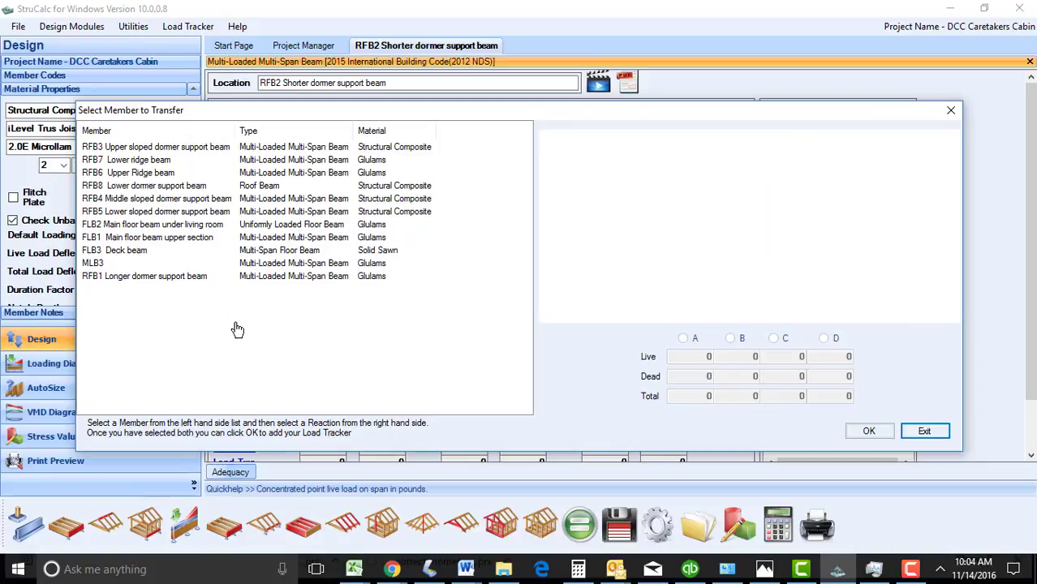
pyautogui.click(95, 161)
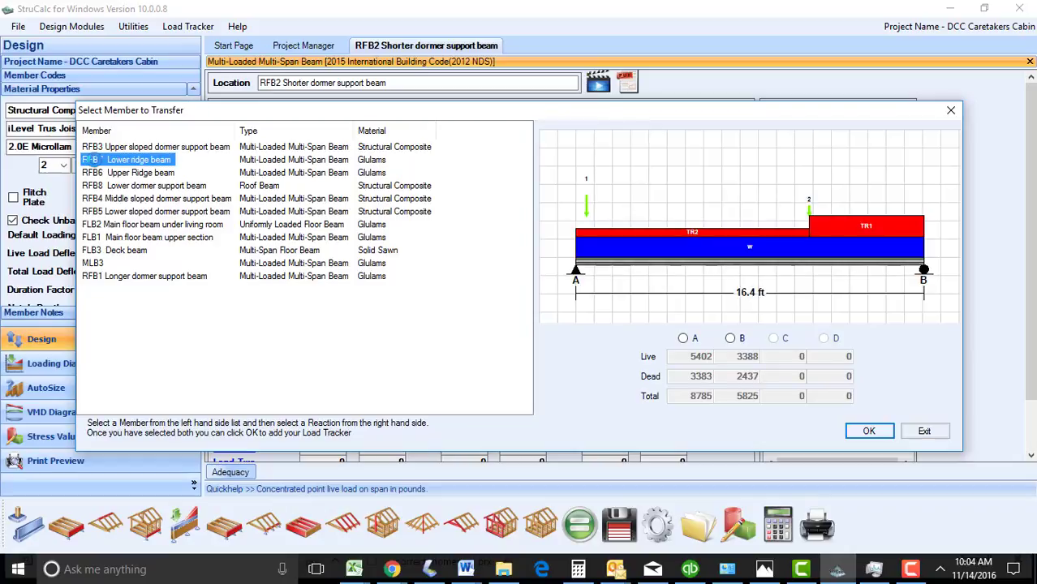
pyautogui.click(731, 340)
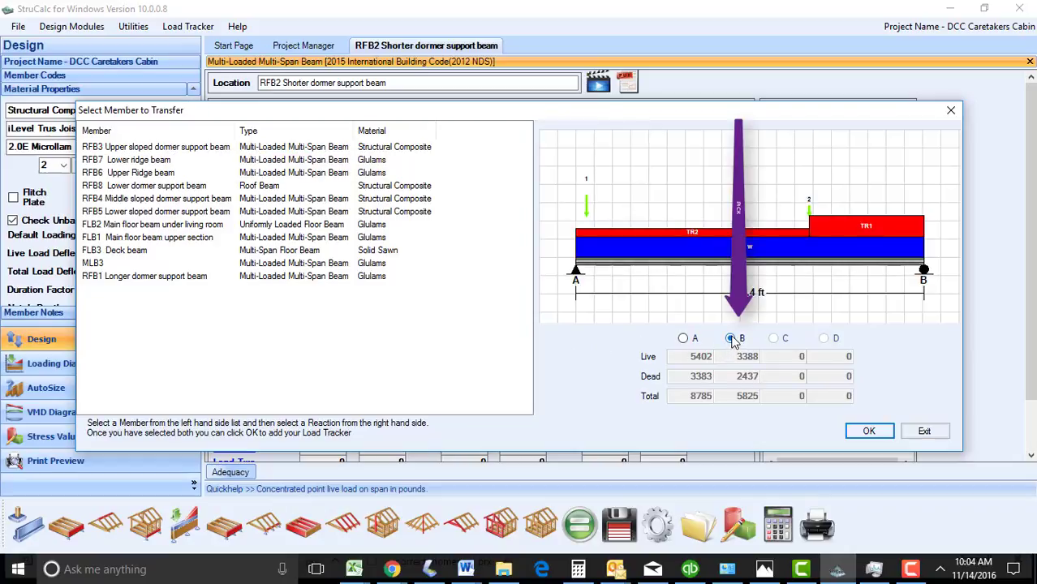
pyautogui.click(865, 431)
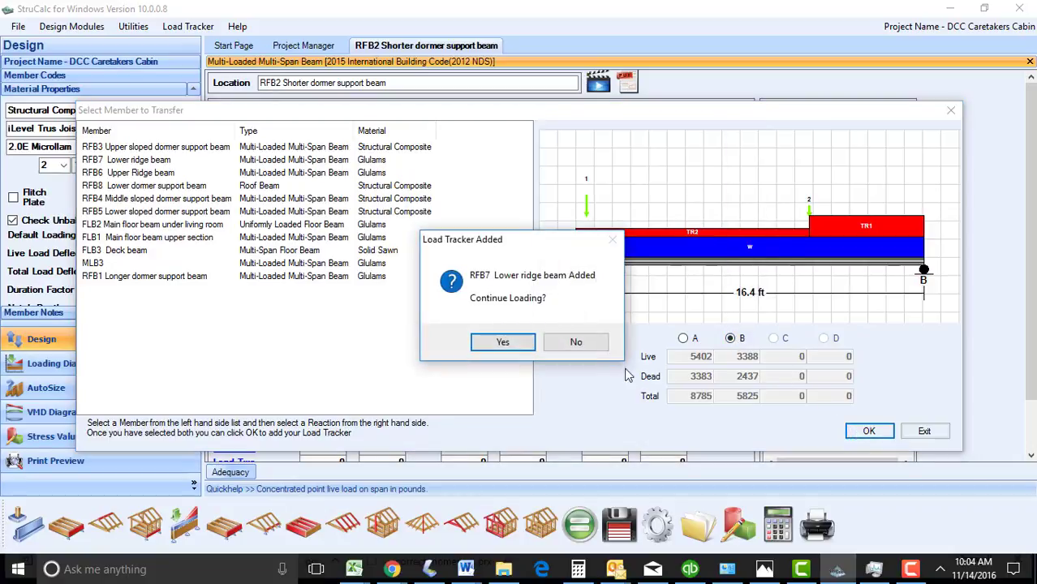
pyautogui.click(595, 344)
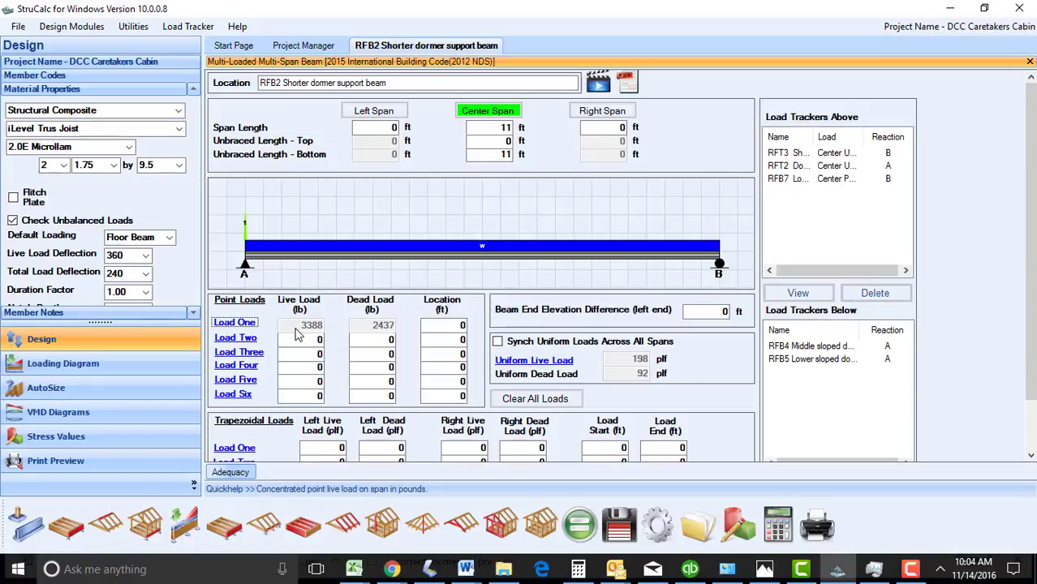
# Add reaction B of RFB8 Lower dormer support beam as a second load tracker on point Load One.
pyautogui.click(244, 325)
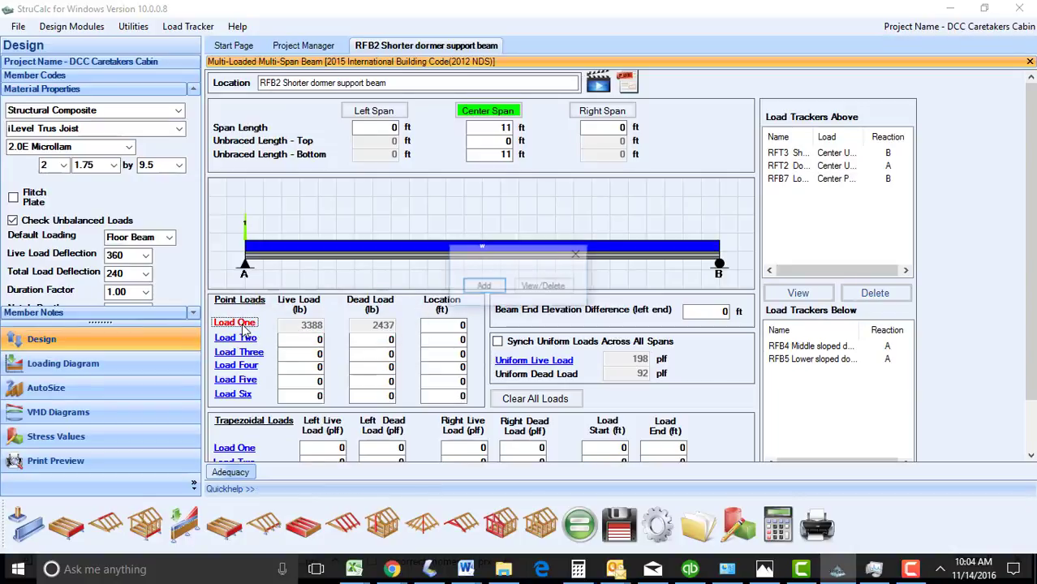
pyautogui.click(485, 288)
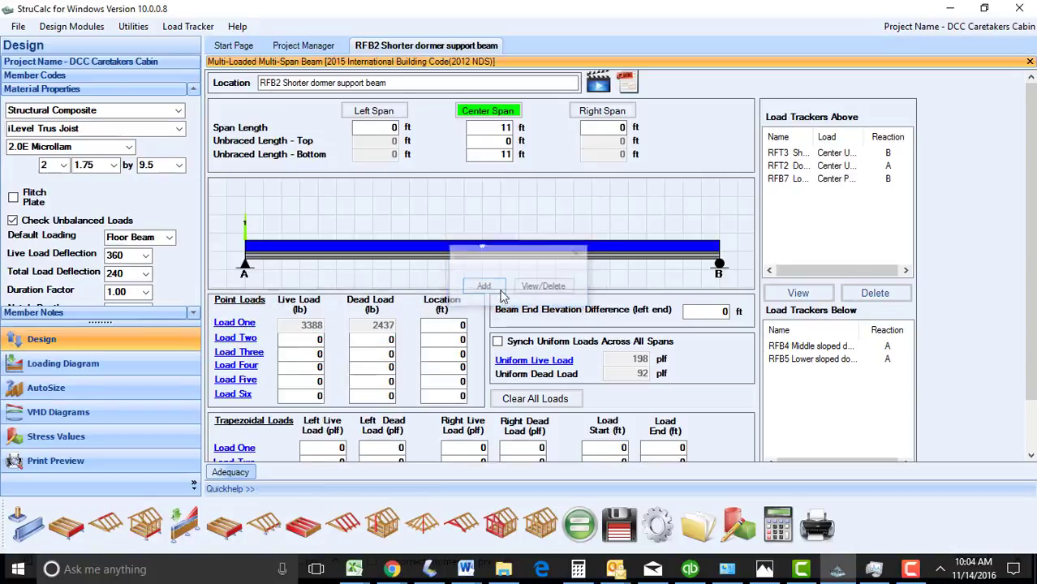
pyautogui.click(125, 186)
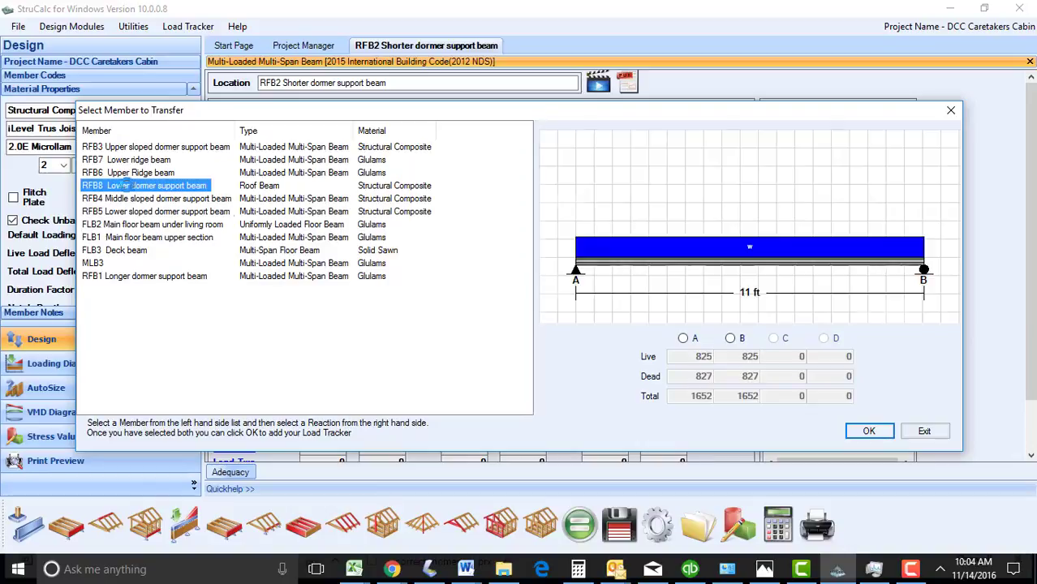
pyautogui.click(731, 339)
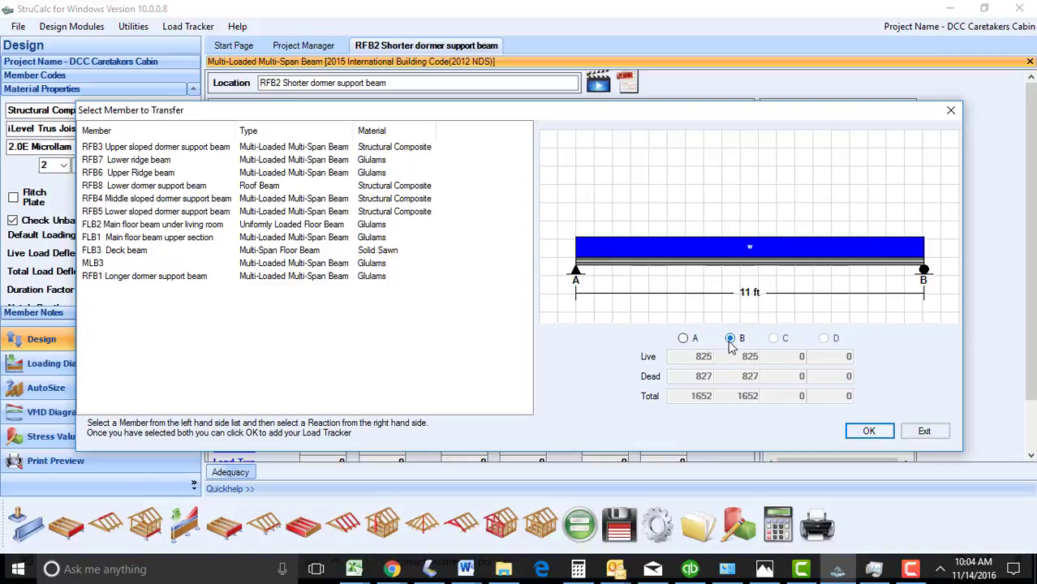
pyautogui.click(866, 435)
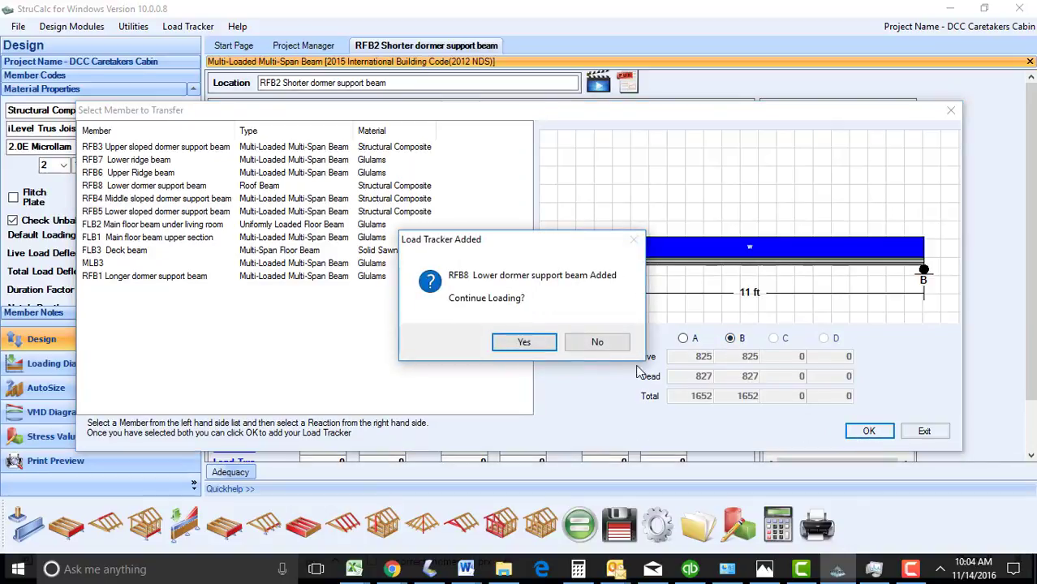
pyautogui.click(597, 342)
# Set the location of point Load One to 6 ft.
pyautogui.click(458, 325)
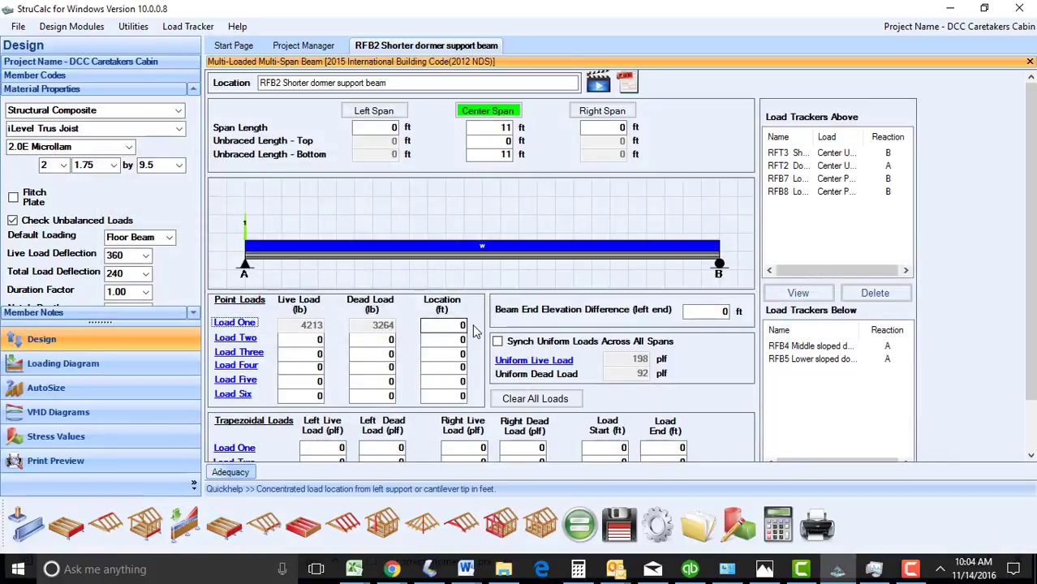
pyautogui.doubleClick(461, 325)
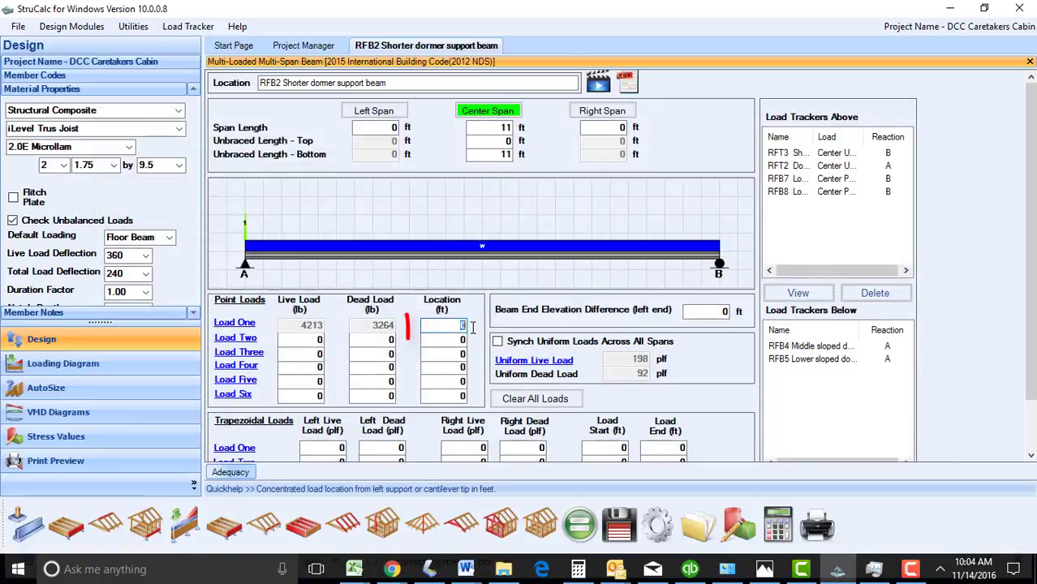
pyautogui.write('6')
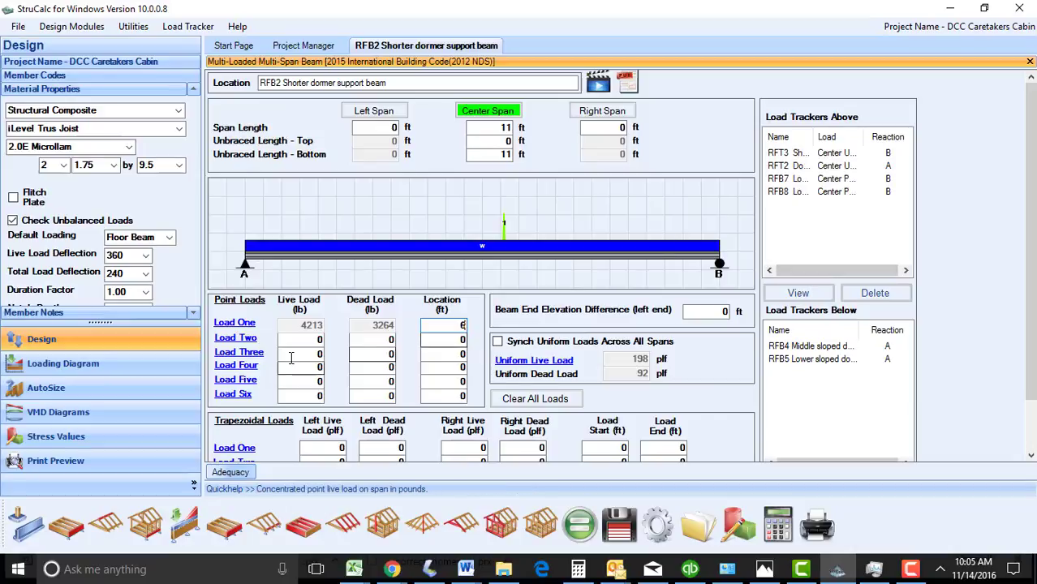
# Delete the RFB8 Lower dormer support beam tracker from point Load One's list of tracked members.
pyautogui.click(316, 326)
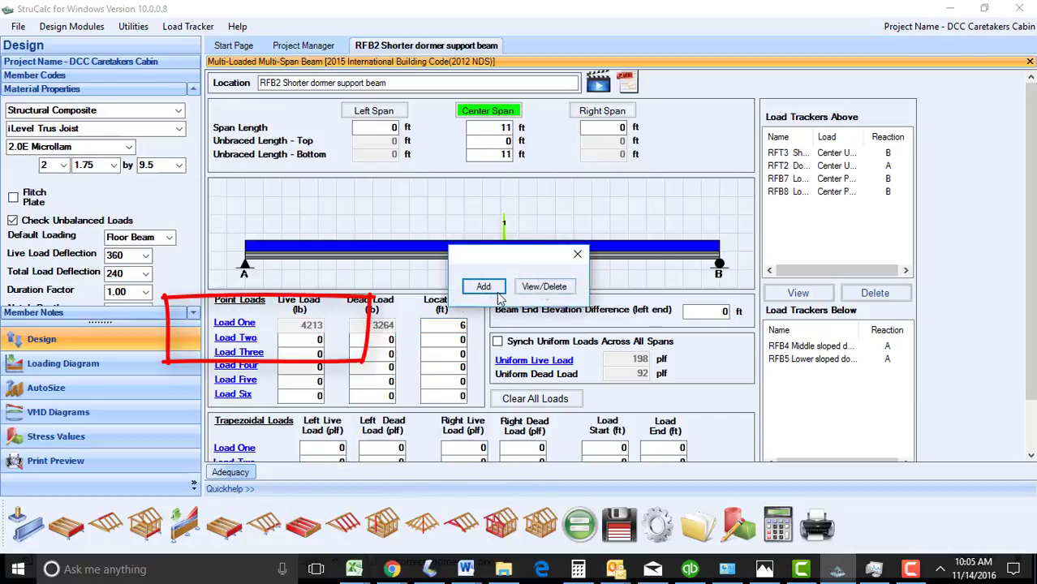
pyautogui.click(558, 289)
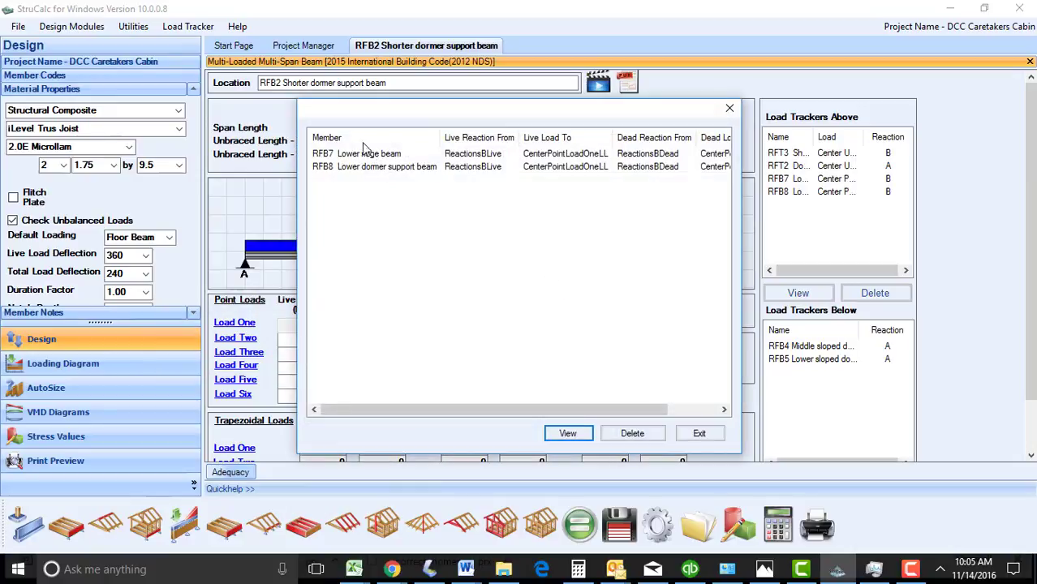
pyautogui.click(371, 166)
pyautogui.click(633, 434)
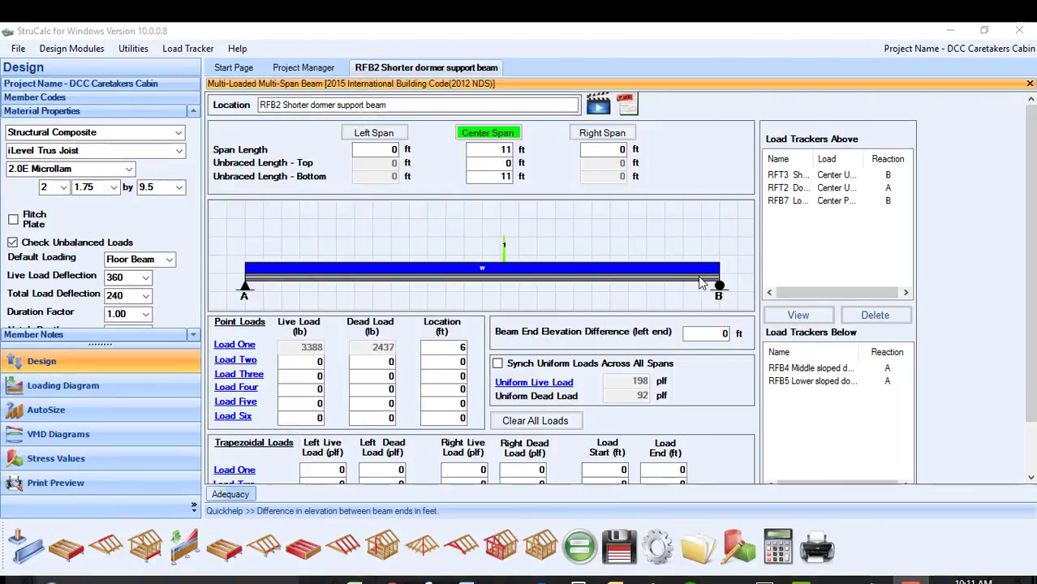
# Permanently delete the RFB7 Lower ridge beam entry from the load trackers above RFB2.
pyautogui.click(790, 202)
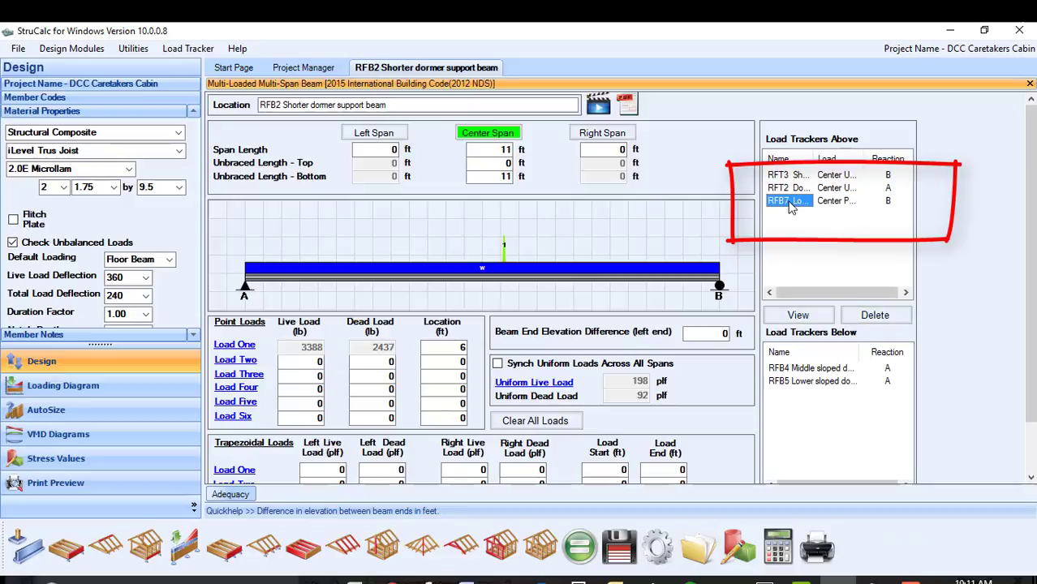
pyautogui.click(865, 319)
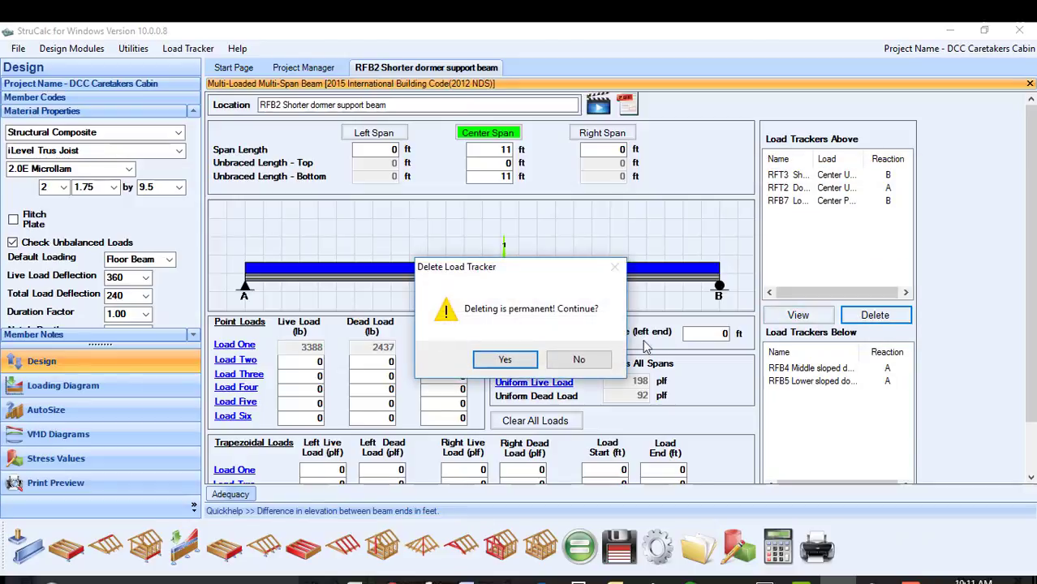
pyautogui.click(526, 366)
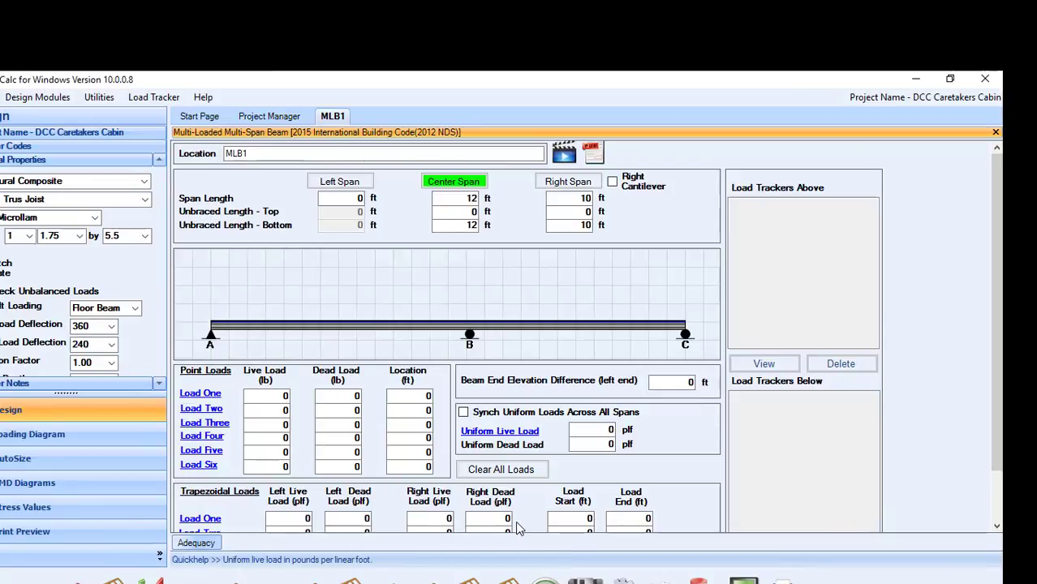
# Track reaction B of JST4 Main floor joists-lower 1/2 of house into the center span's uniform load on MLB1.
pyautogui.click(502, 433)
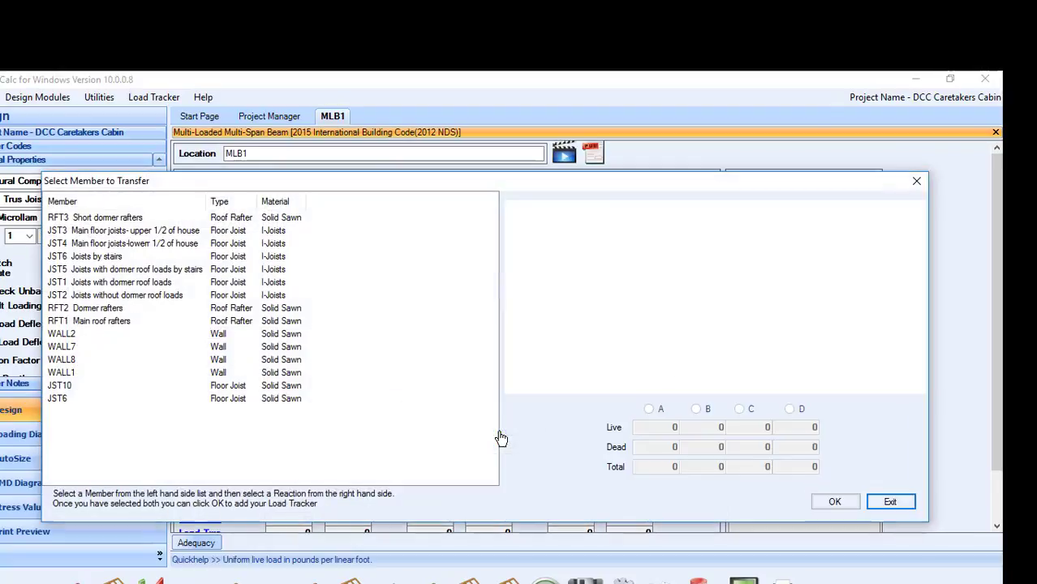
pyautogui.click(91, 248)
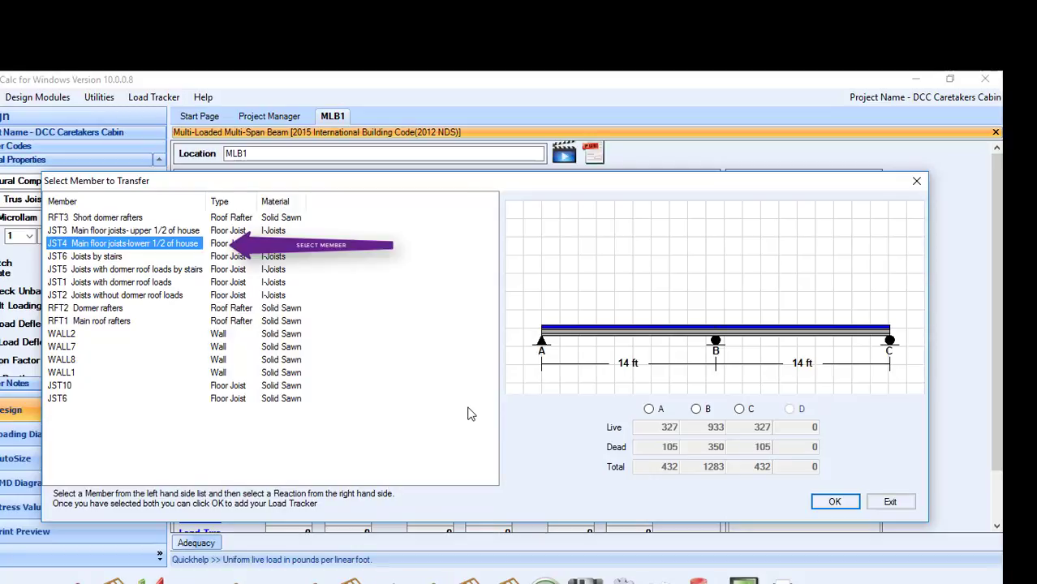
pyautogui.click(697, 410)
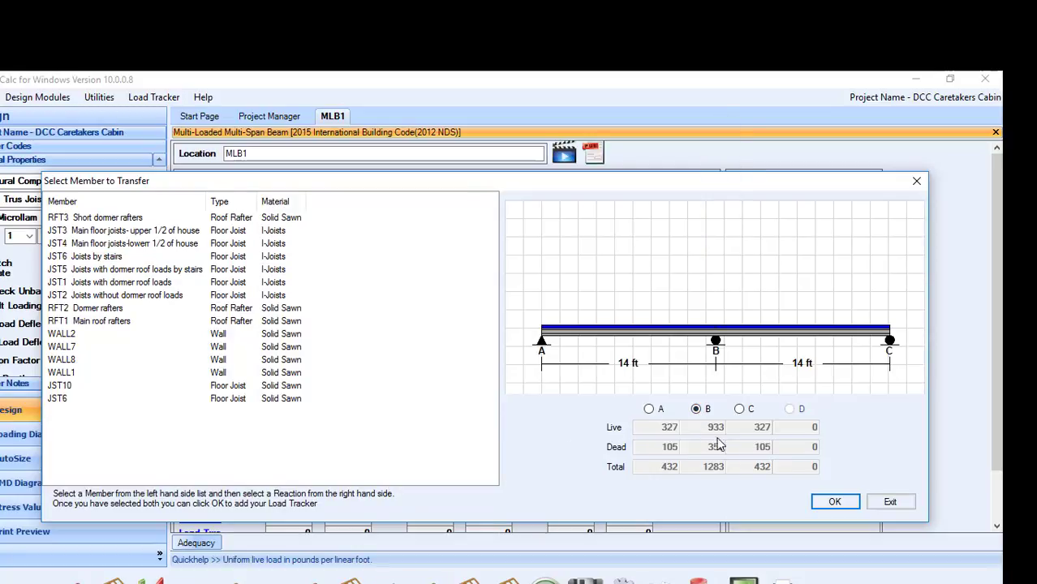
pyautogui.click(824, 503)
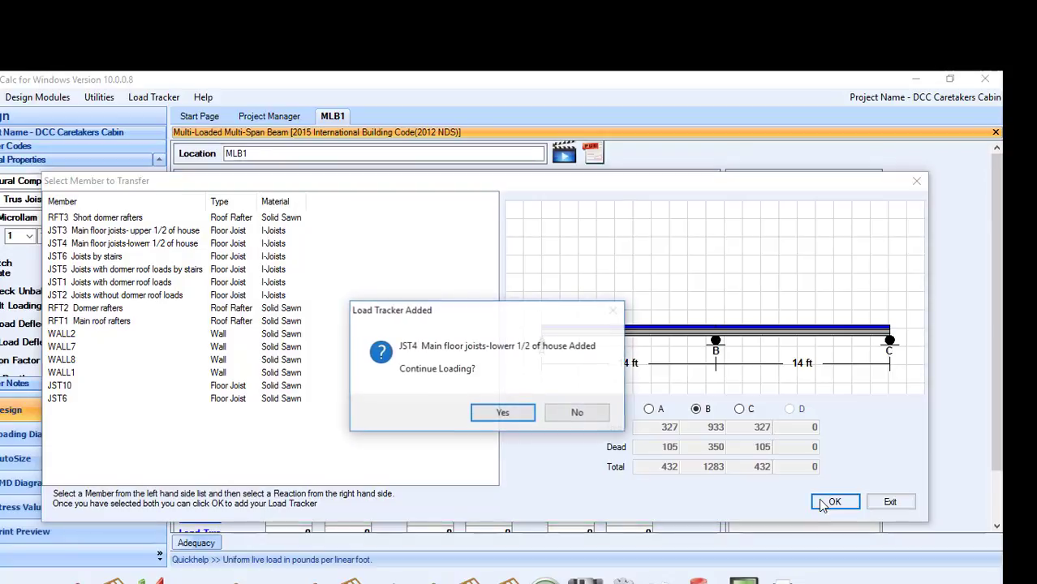
pyautogui.click(565, 417)
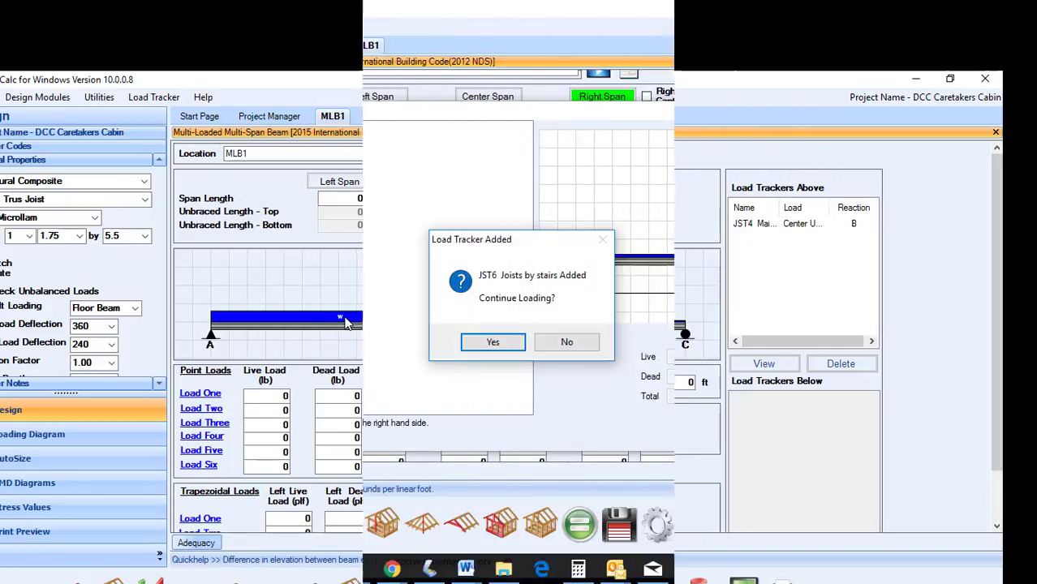
# Finish adding JST6 Joists by stairs to the right span's trapezoidal Load One, starting at 4 ft and ending at 6 ft.
pyautogui.click(565, 340)
pyautogui.click(611, 434)
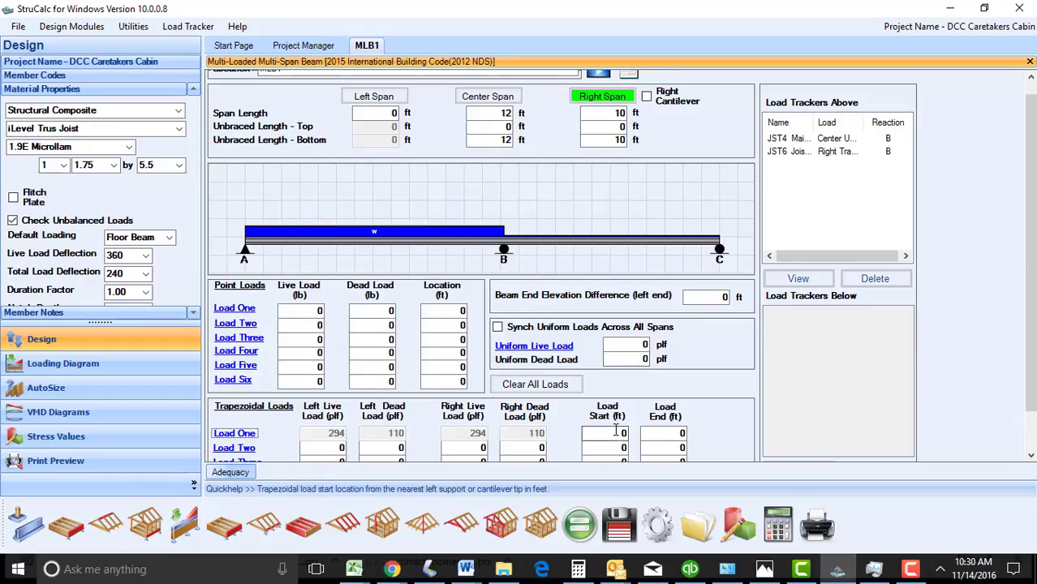
pyautogui.click(669, 433)
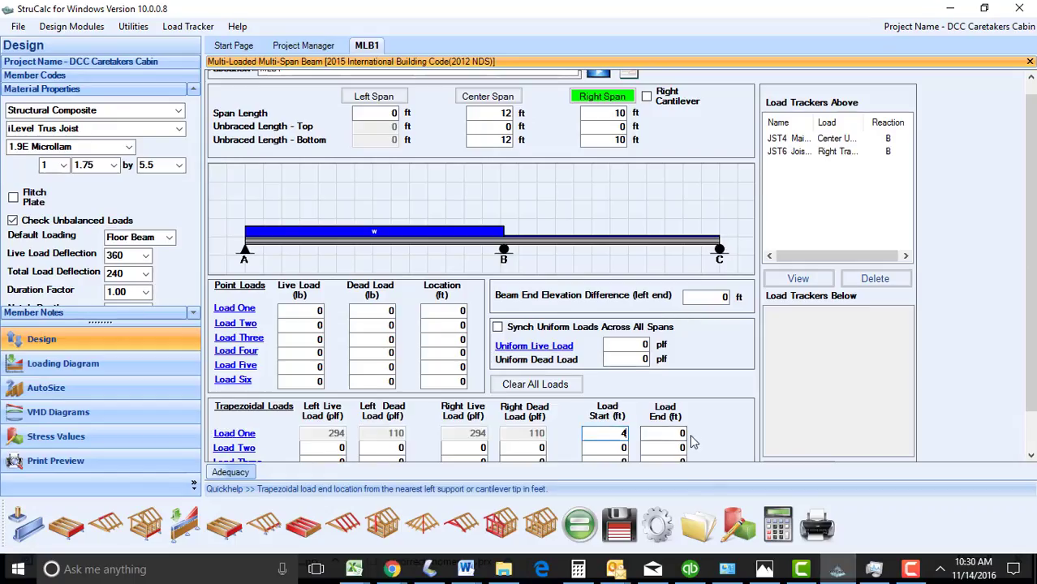
pyautogui.write('6')
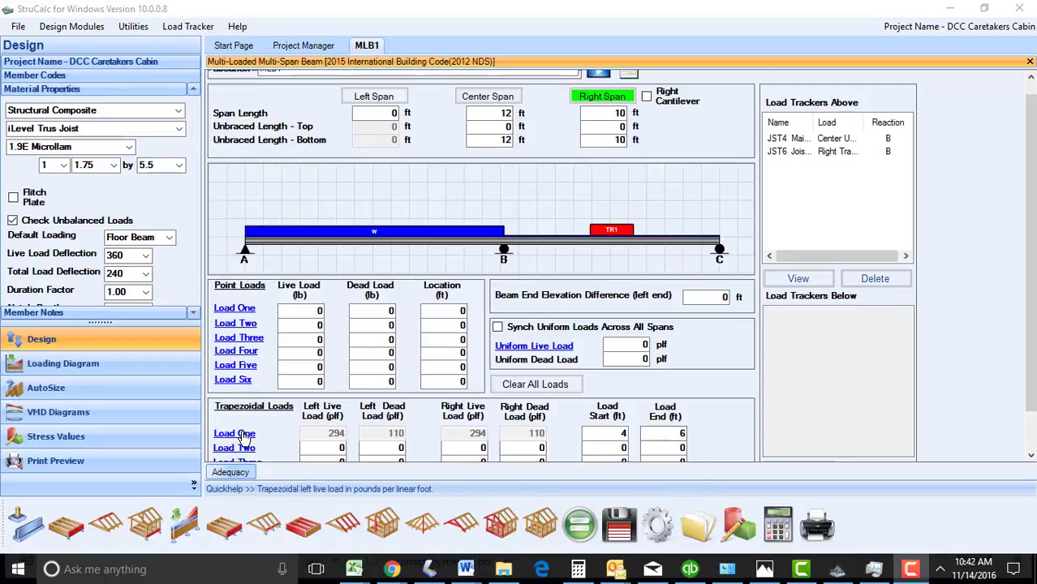
# Open the list of load trackers applied to the right span's trapezoidal Load One.
pyautogui.click(243, 434)
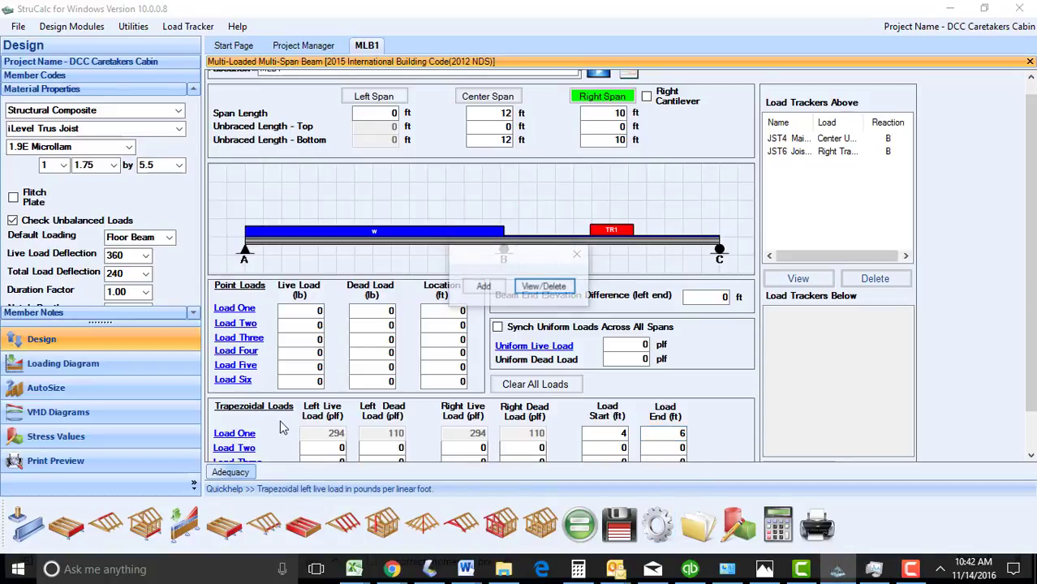
pyautogui.click(549, 290)
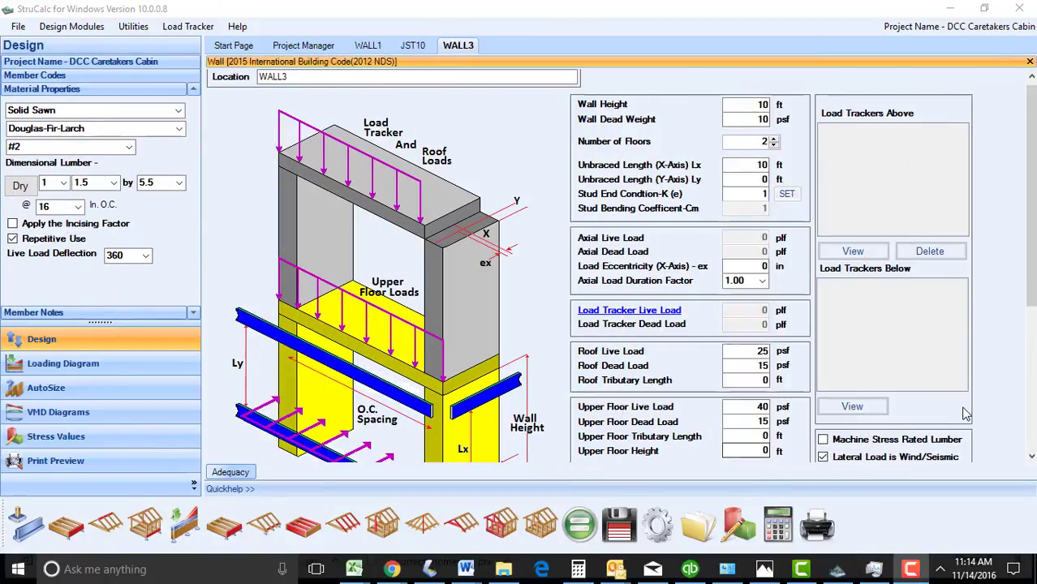
# Track reaction B of JST1 Joists with dormer roof loads into WALL3's load tracker live load, without continuing to load members.
pyautogui.moveTo(1031, 284); pyautogui.dragTo(1029, 317)
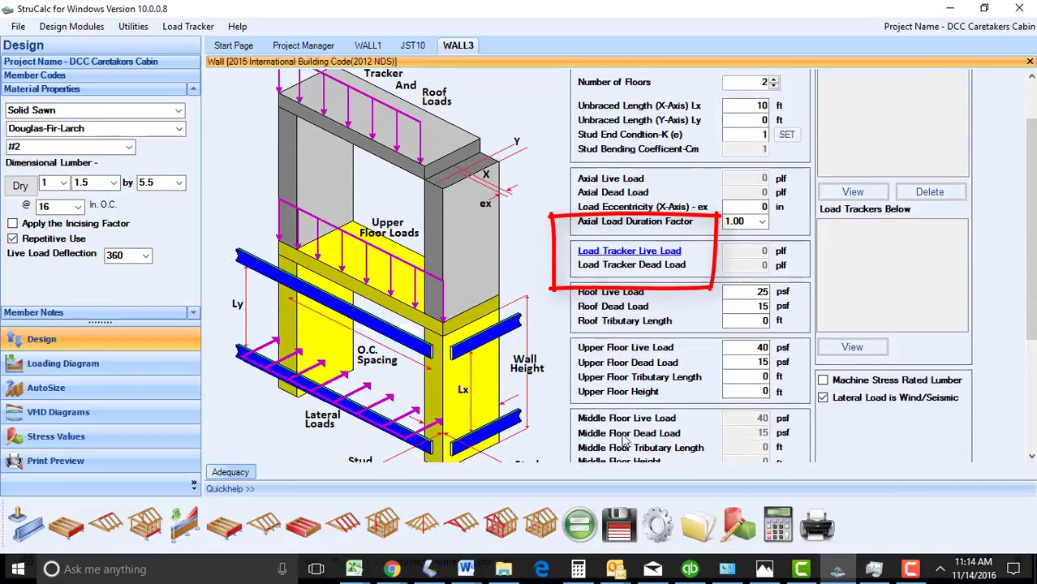
pyautogui.click(628, 253)
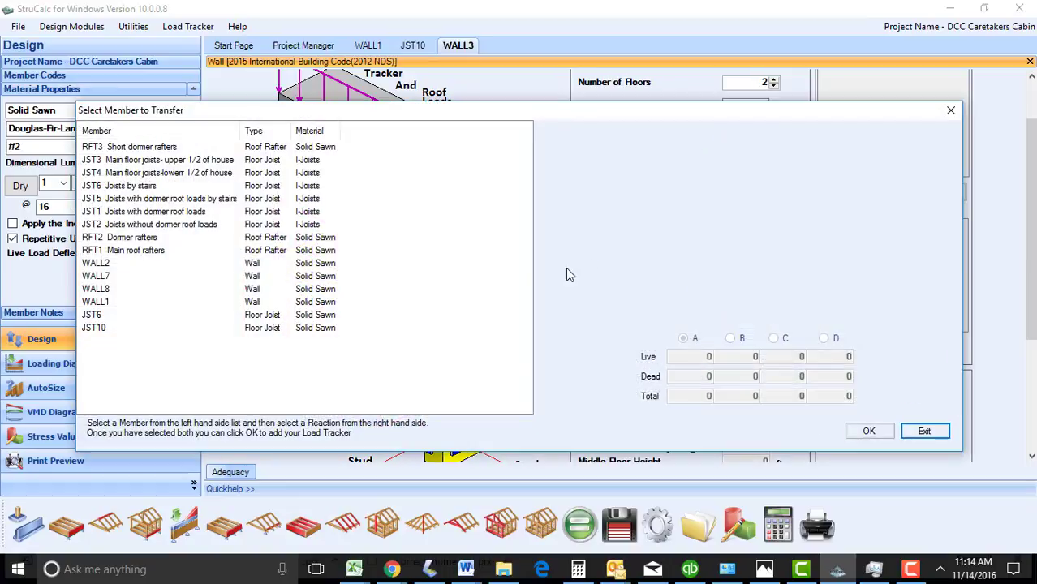
pyautogui.click(143, 215)
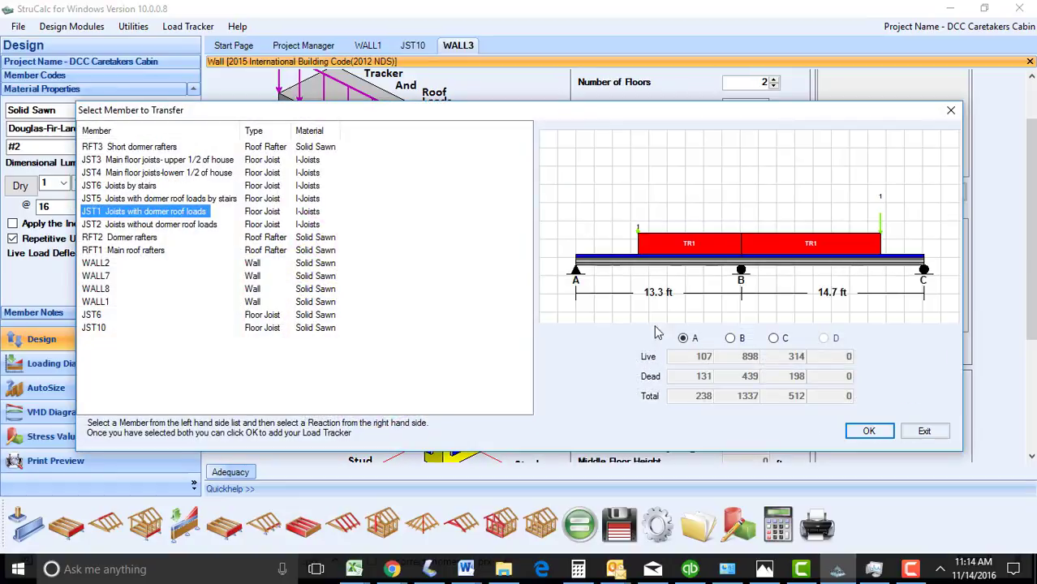
pyautogui.click(730, 339)
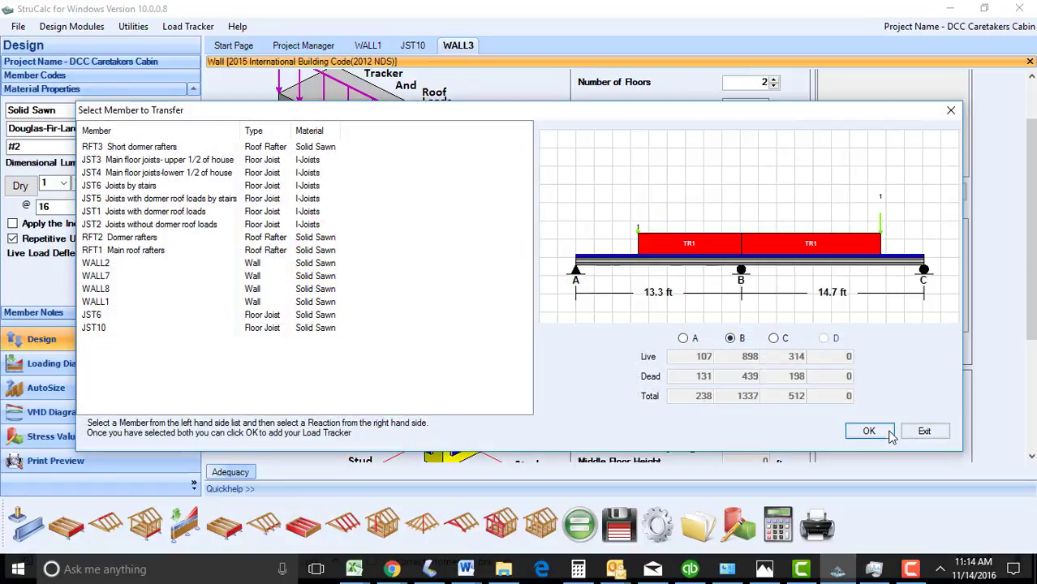
pyautogui.click(864, 431)
pyautogui.click(594, 342)
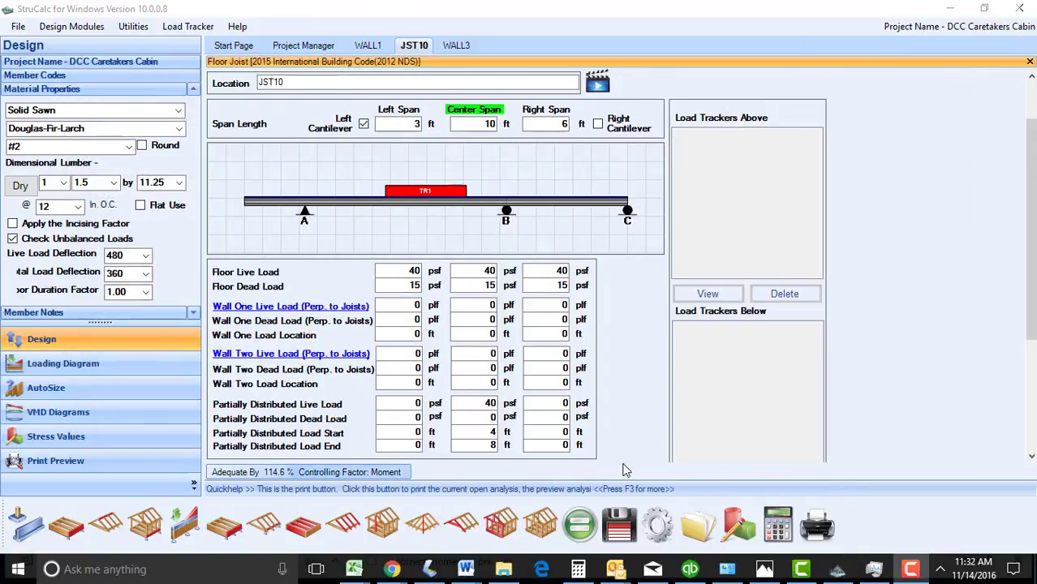
# Track reaction A of WALL7 into the Wall One live load on JST10's center span.
pyautogui.click(339, 308)
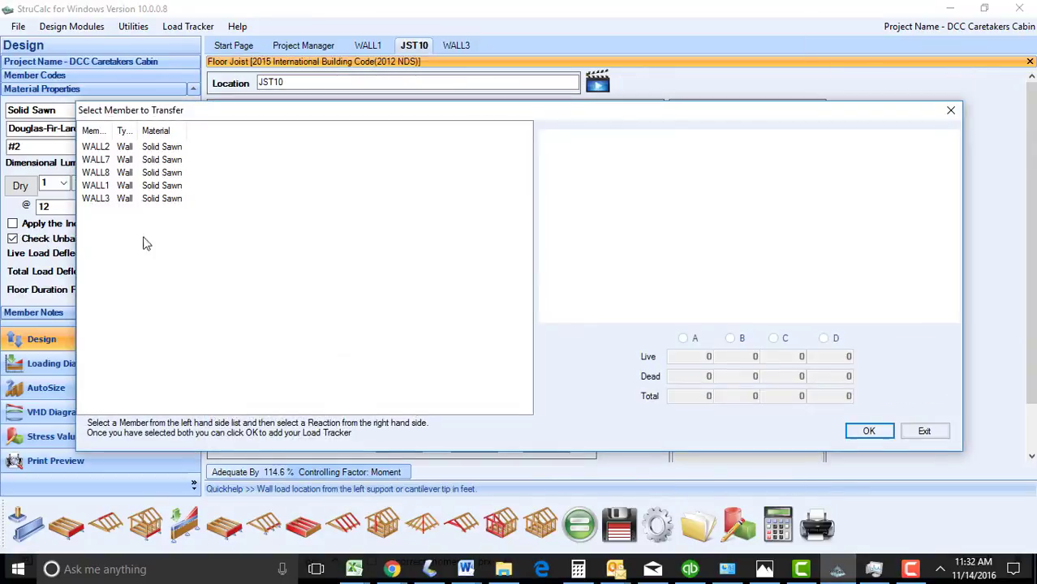
pyautogui.click(103, 160)
pyautogui.click(685, 338)
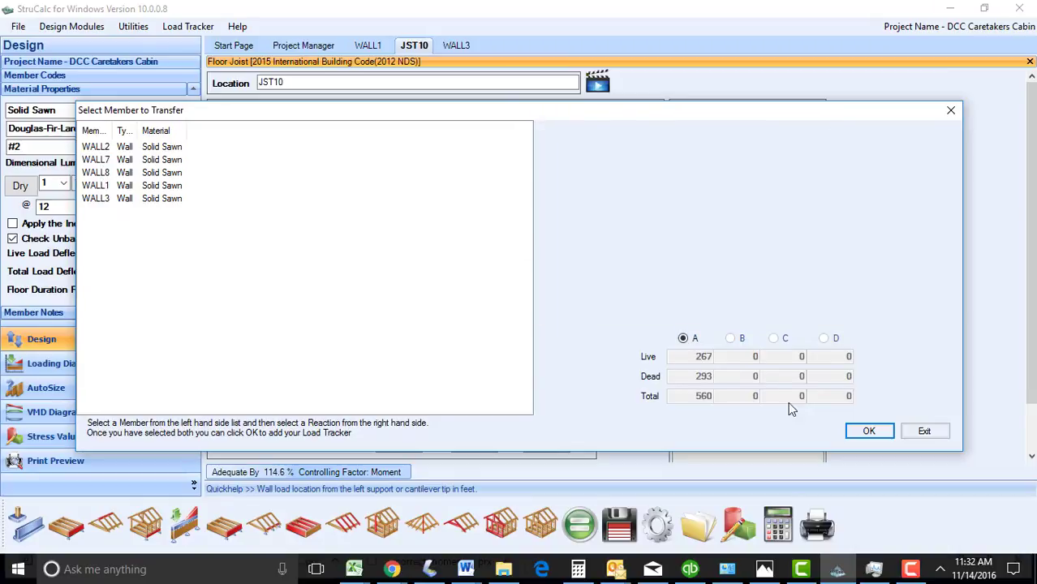
pyautogui.click(869, 431)
pyautogui.click(562, 342)
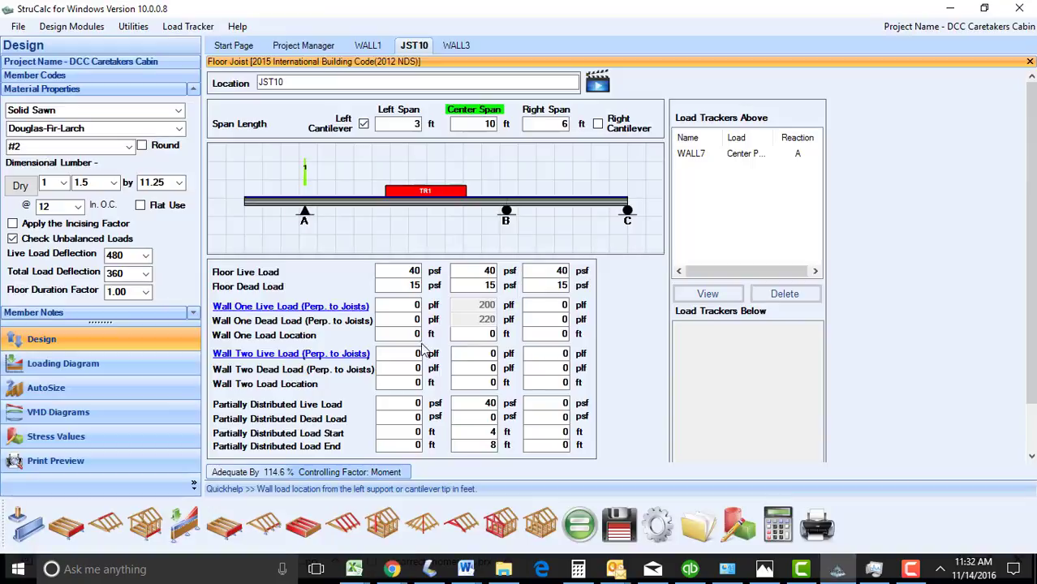
pyautogui.click(597, 82)
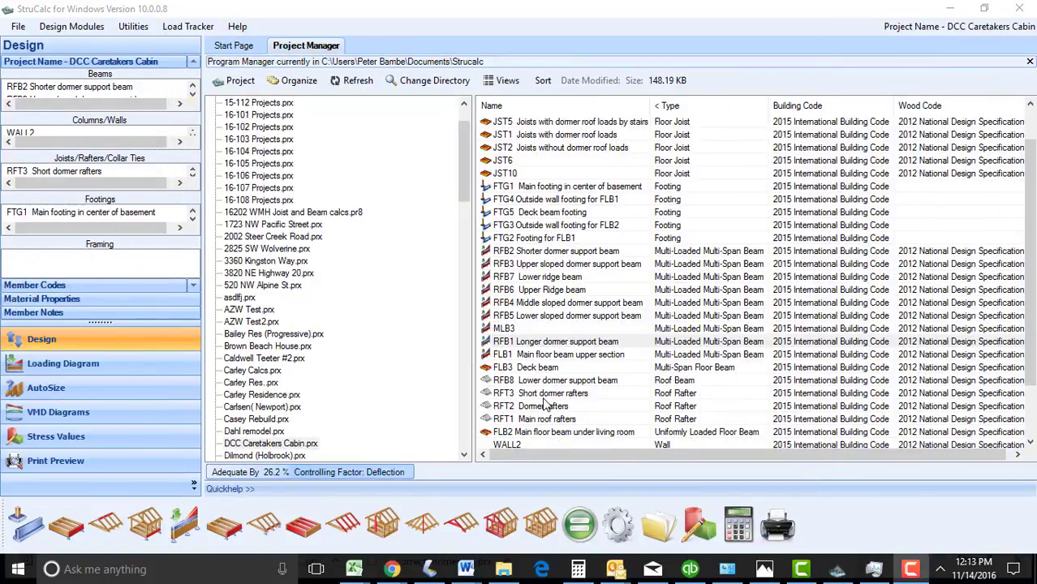
# Open RFB1 Longer dormer support beam and recalculate it with a 1000 lb live load for Point Load One.
pyautogui.click(544, 398)
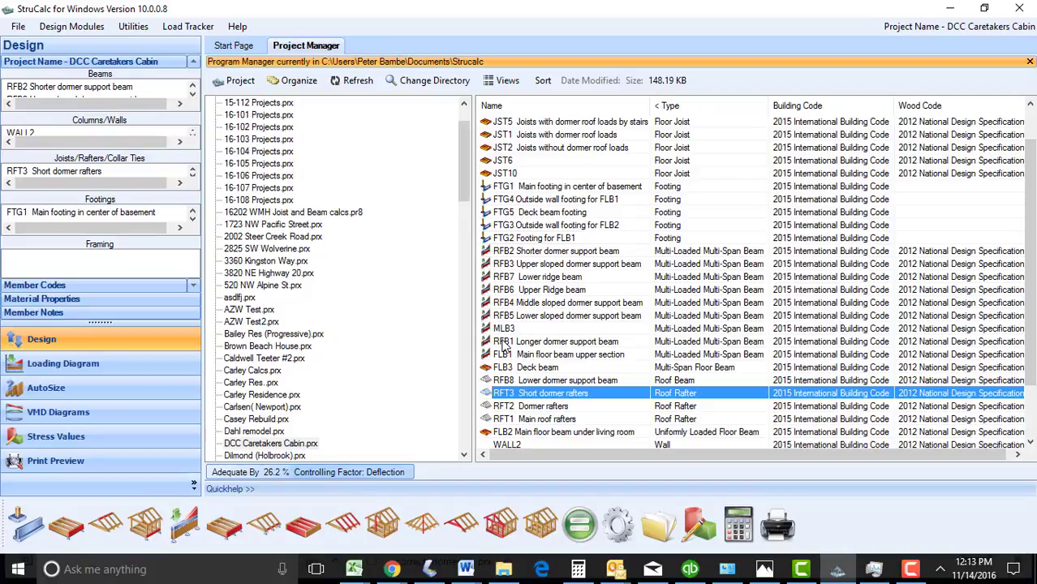
pyautogui.click(504, 343)
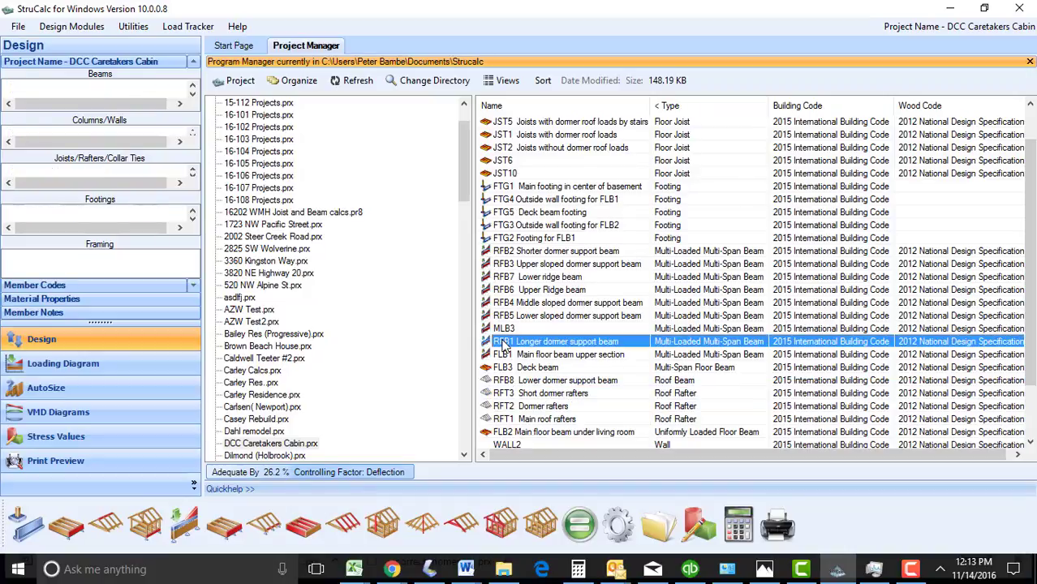
pyautogui.doubleClick(504, 343)
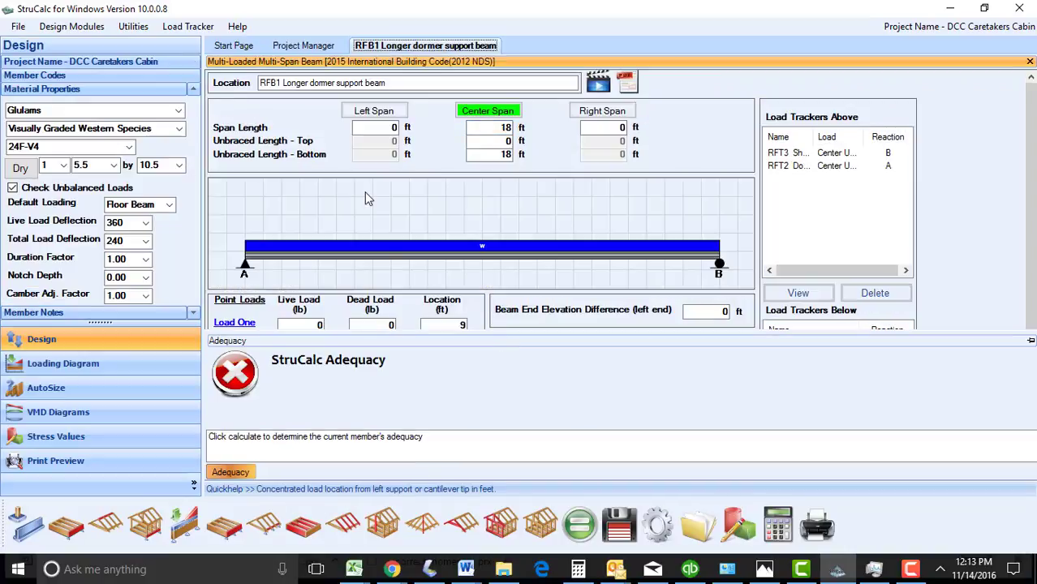
pyautogui.click(312, 324)
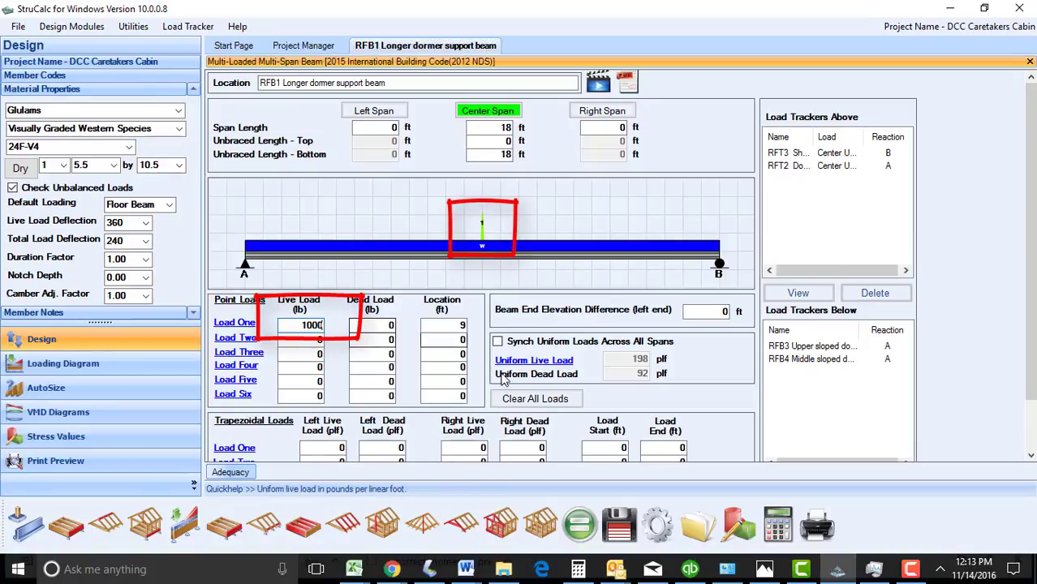
pyautogui.press('Return')
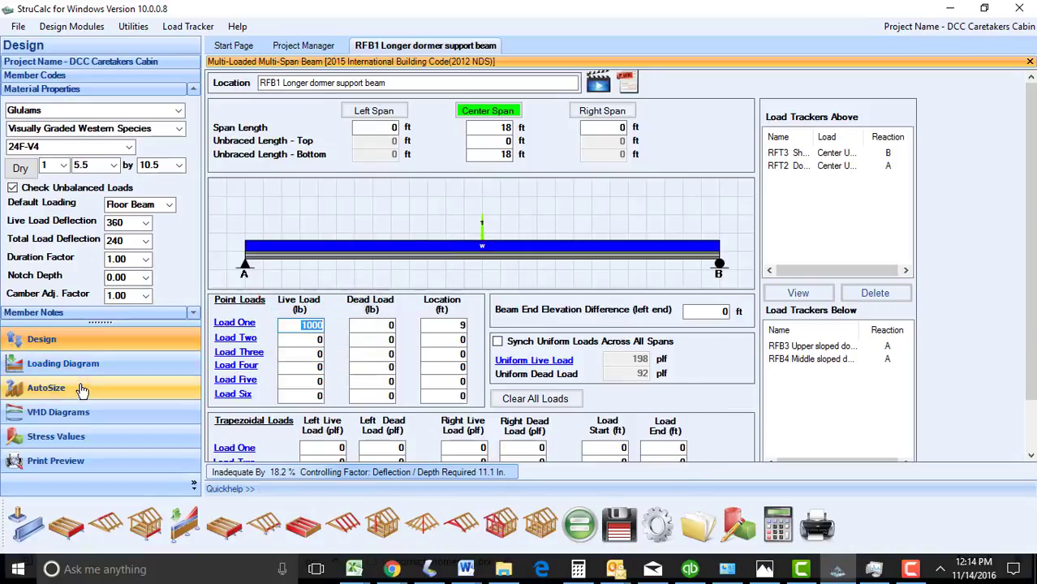
# Auto-size the RFB1 beam in grade 24F-V4, apply the 5.5 by 12 size, and save the member.
pyautogui.click(47, 388)
pyautogui.click(234, 264)
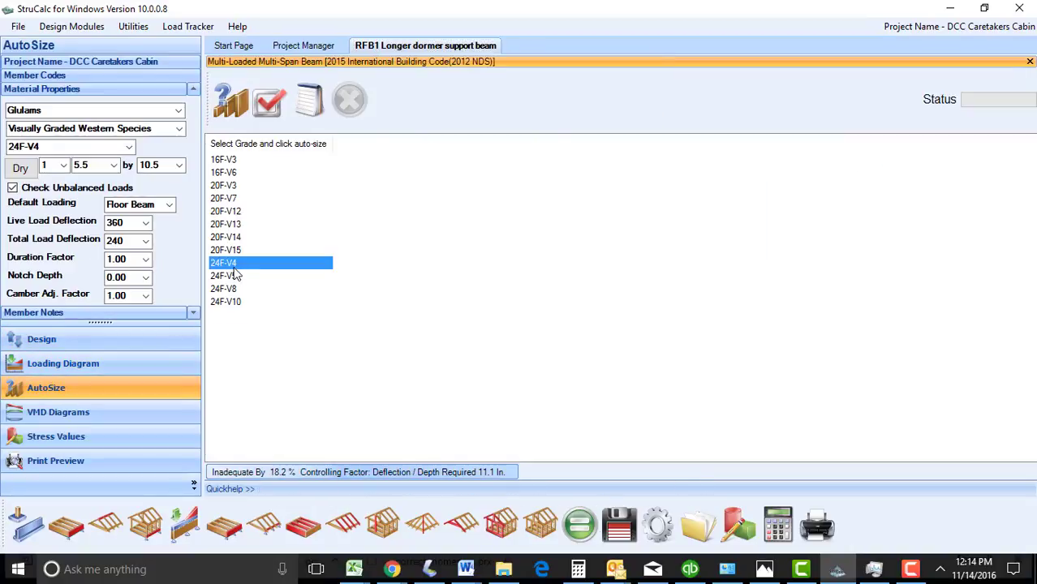
pyautogui.click(236, 106)
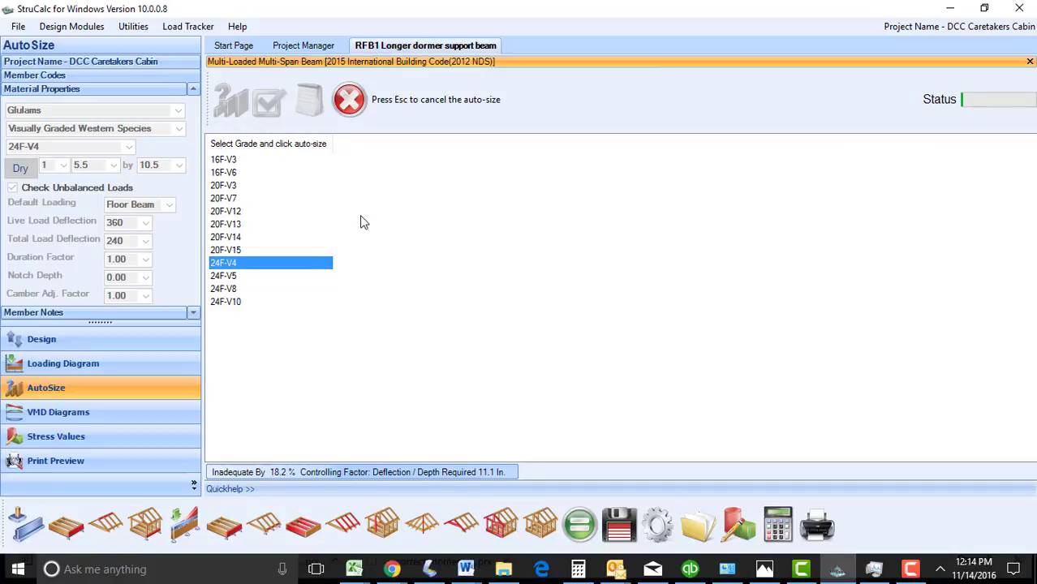
pyautogui.click(297, 200)
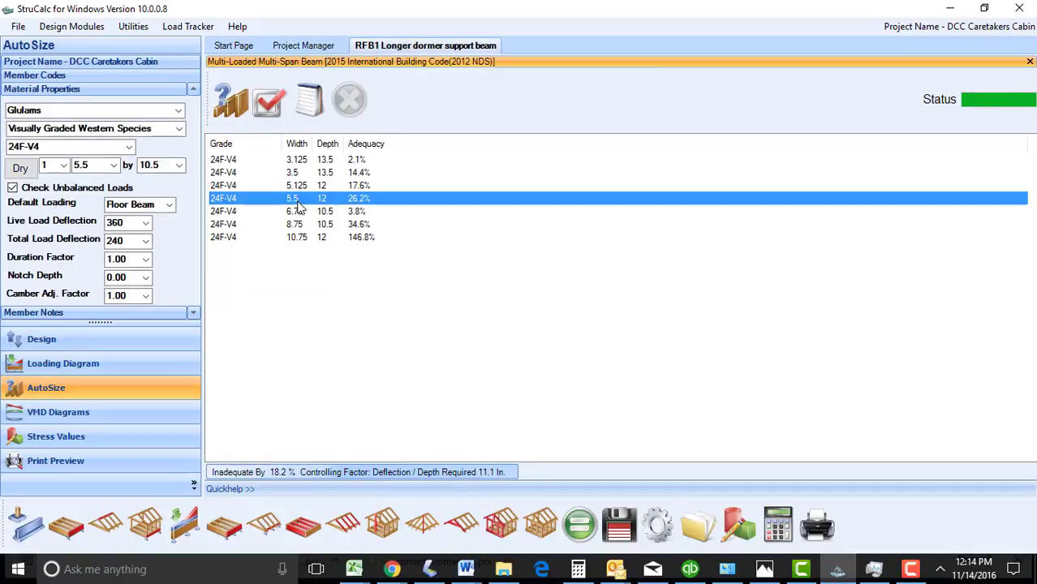
pyautogui.click(275, 105)
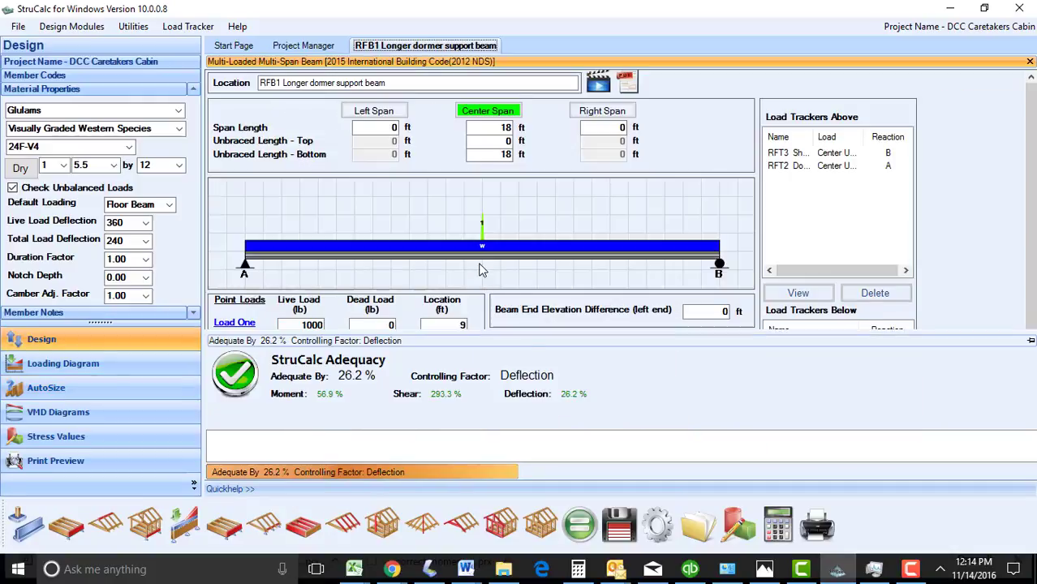
pyautogui.click(621, 532)
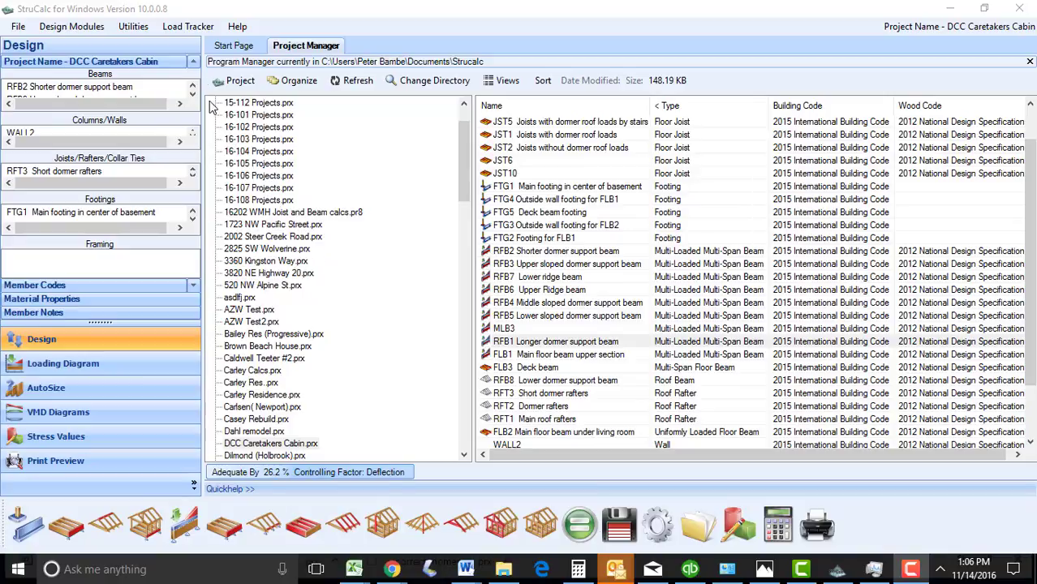
# Calculate all load-tracked members in the project and choose to view the inadequate designs.
pyautogui.click(193, 31)
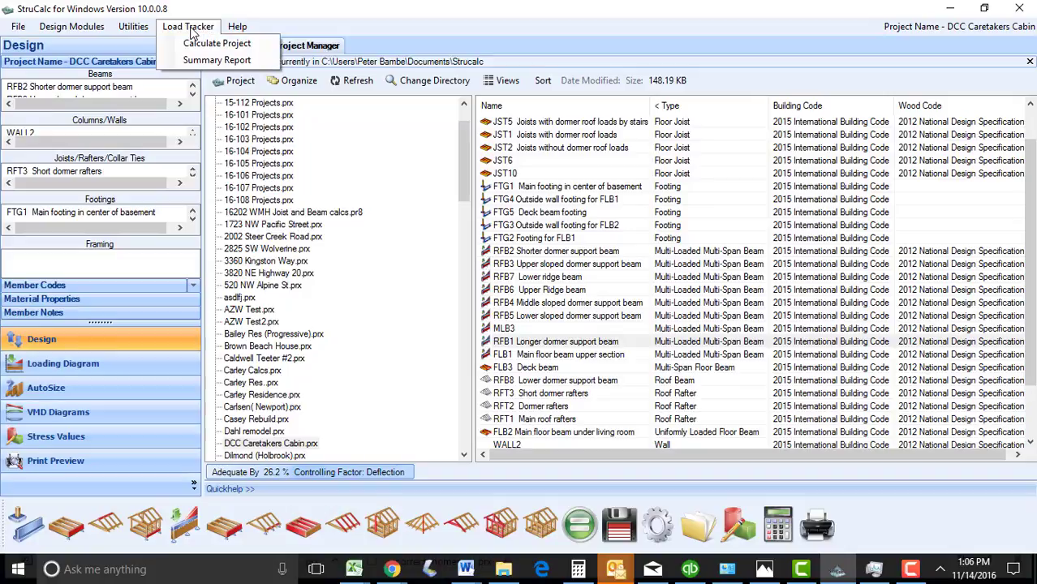
pyautogui.click(195, 45)
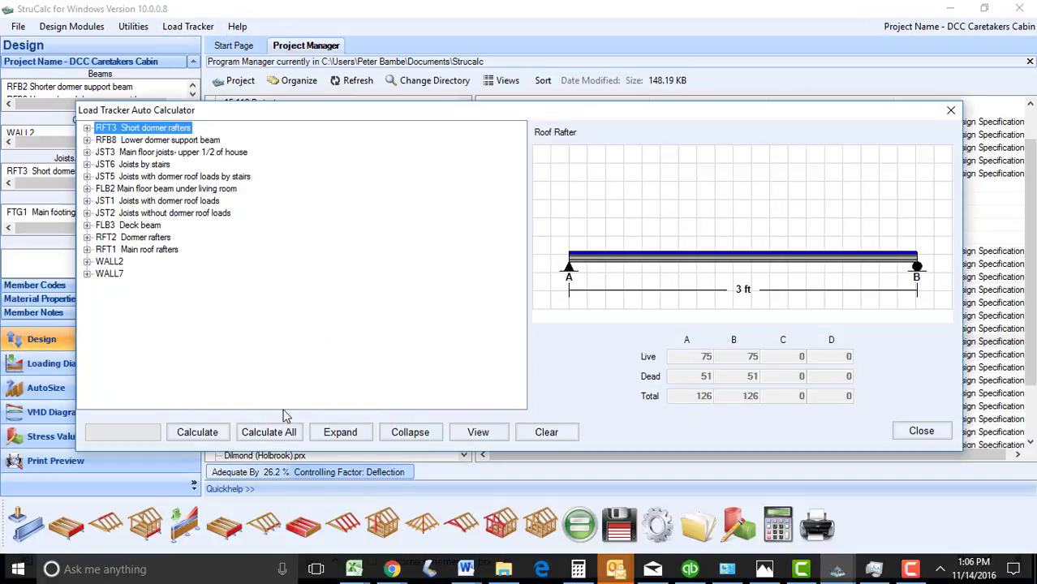
pyautogui.click(284, 436)
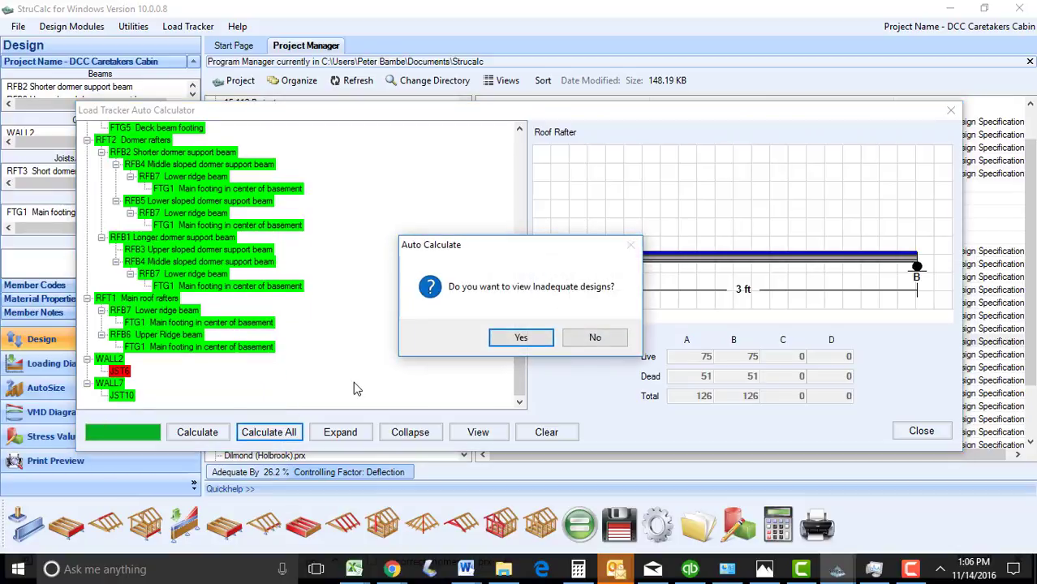
pyautogui.click(519, 338)
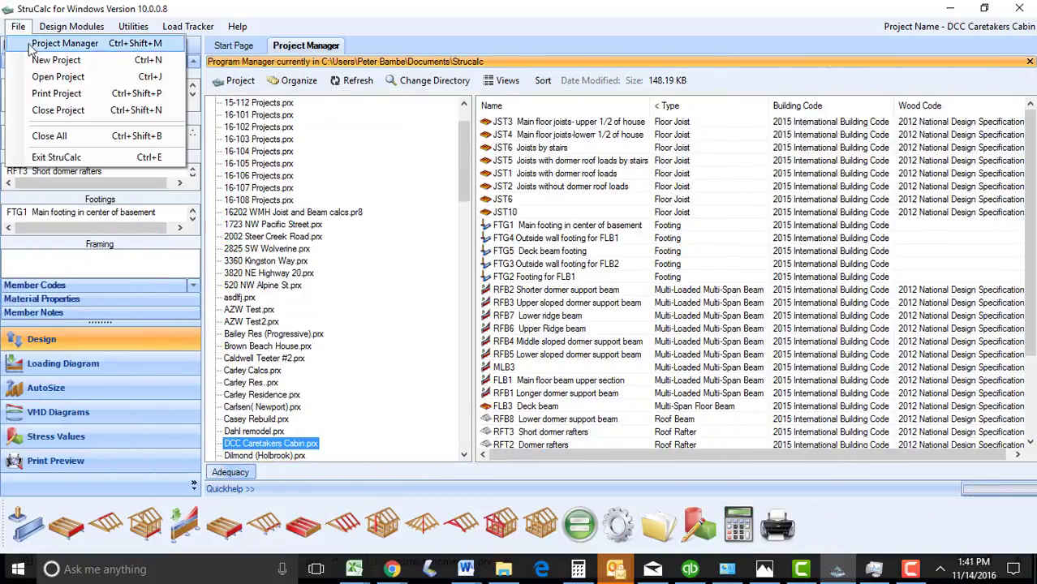
# Open the project printing filters and close them without printing.
pyautogui.click(51, 93)
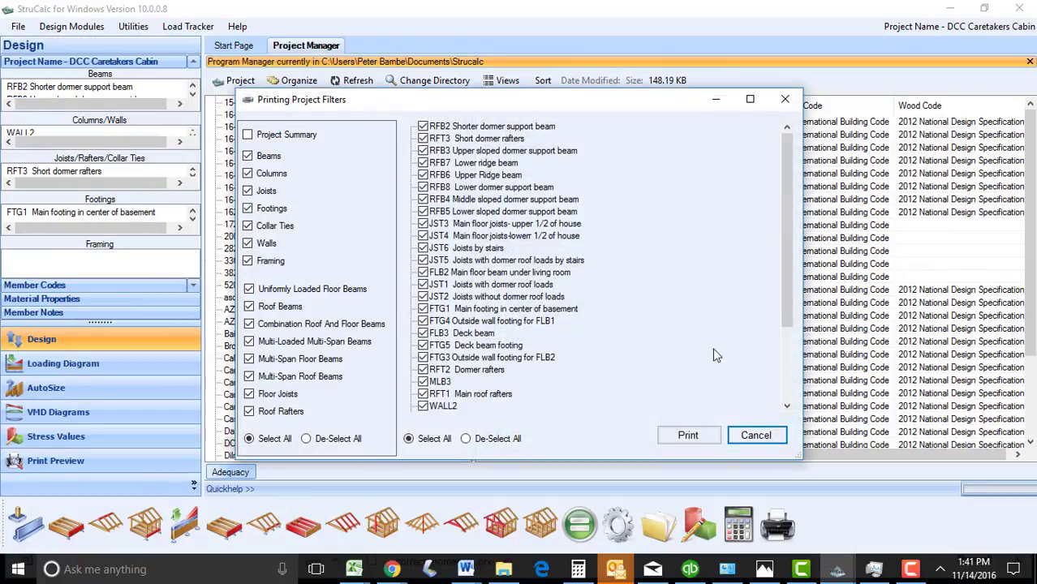
pyautogui.click(757, 436)
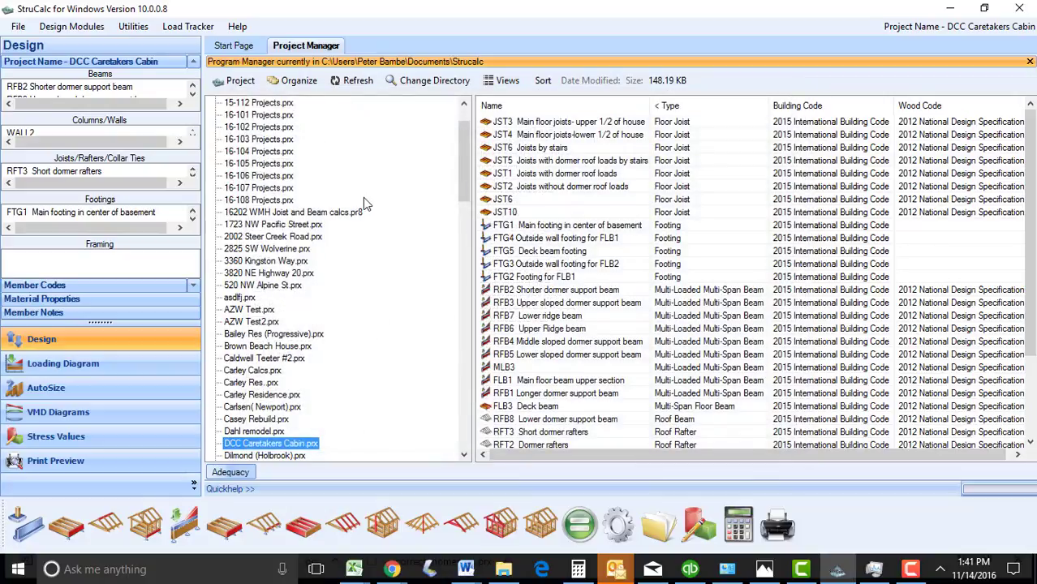
# Open the Load Tracker summary report for the project and look through its first page of member loads.
pyautogui.click(193, 29)
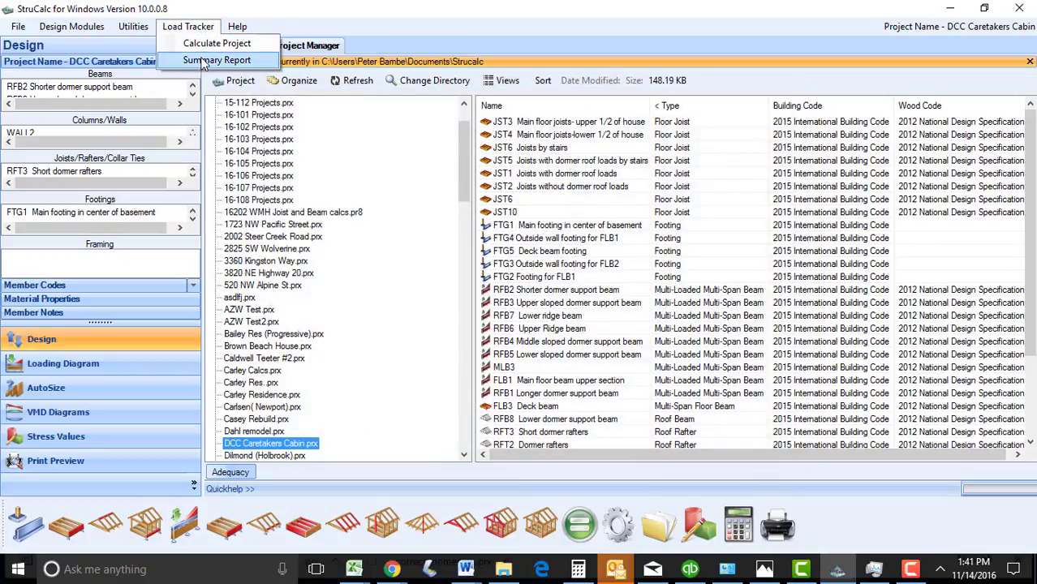
pyautogui.click(203, 64)
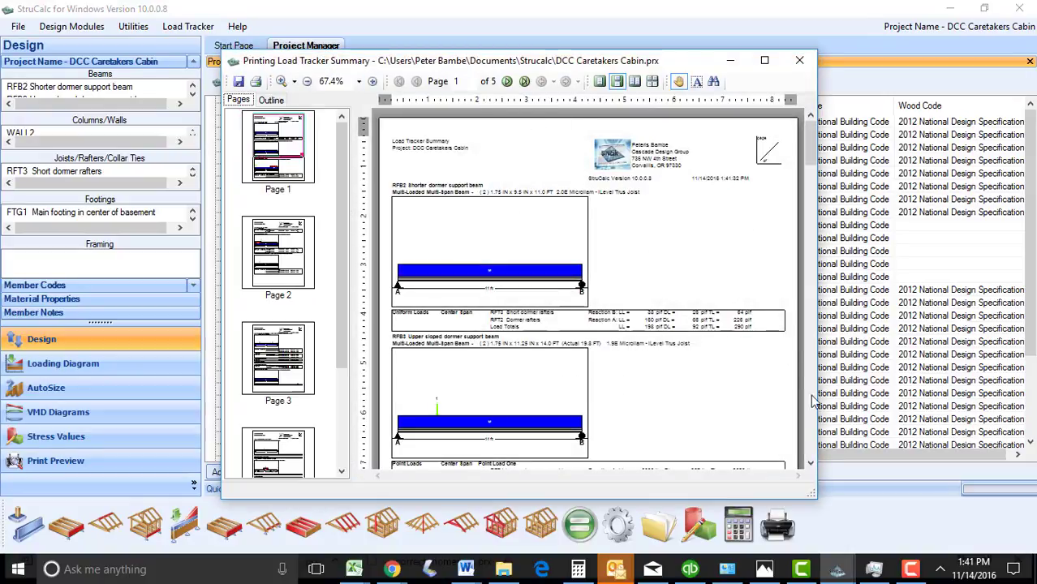
pyautogui.click(810, 464)
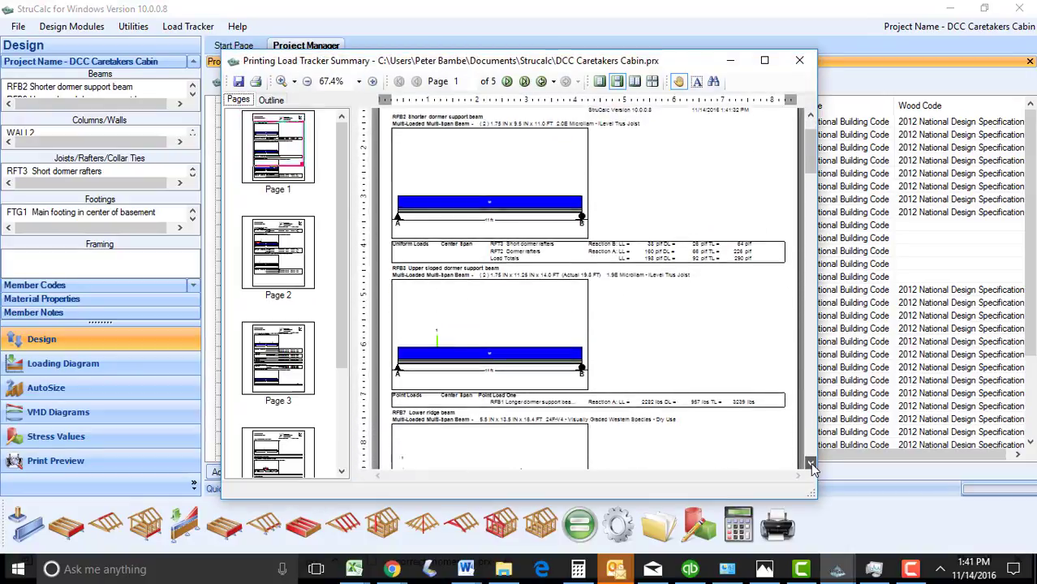
pyautogui.moveTo(810, 464); pyautogui.dragTo(811, 464)
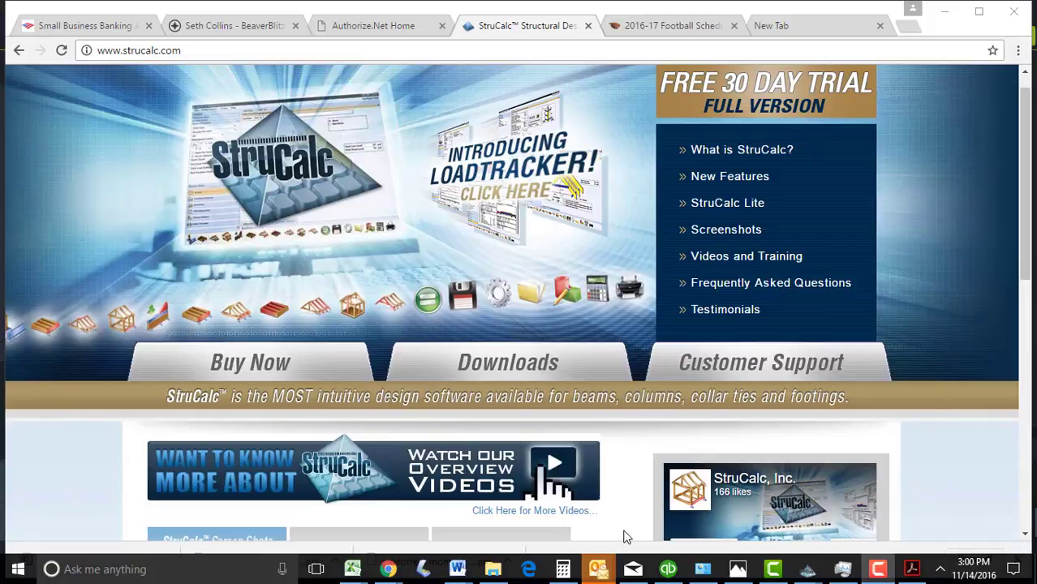